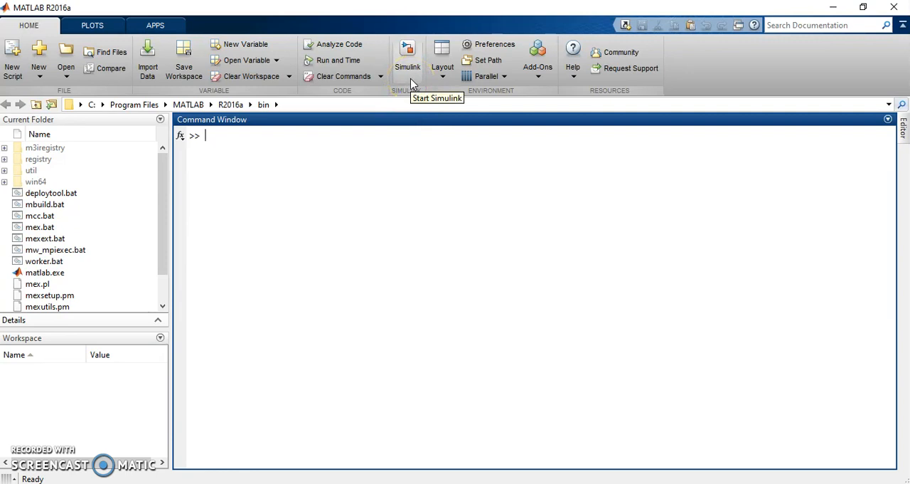
Step: Start Simulink with a blank model and enlarge its window to give more canvas space
click(411, 84)
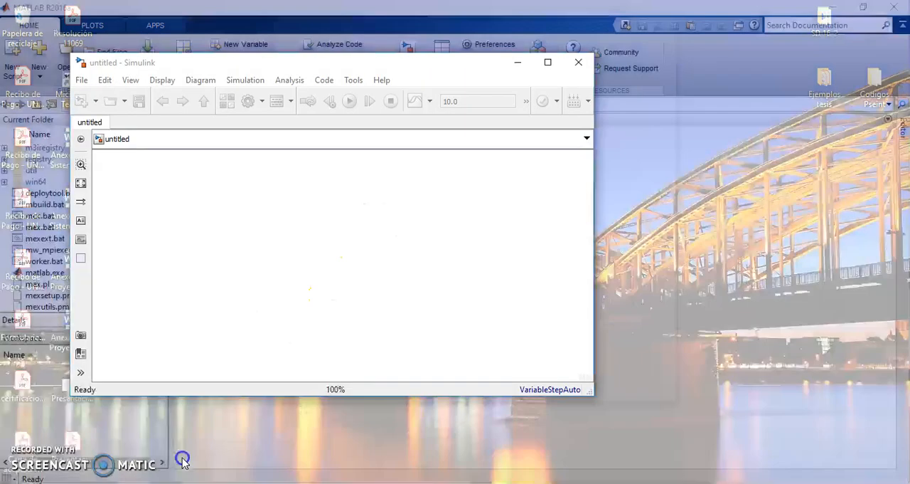
click(182, 463)
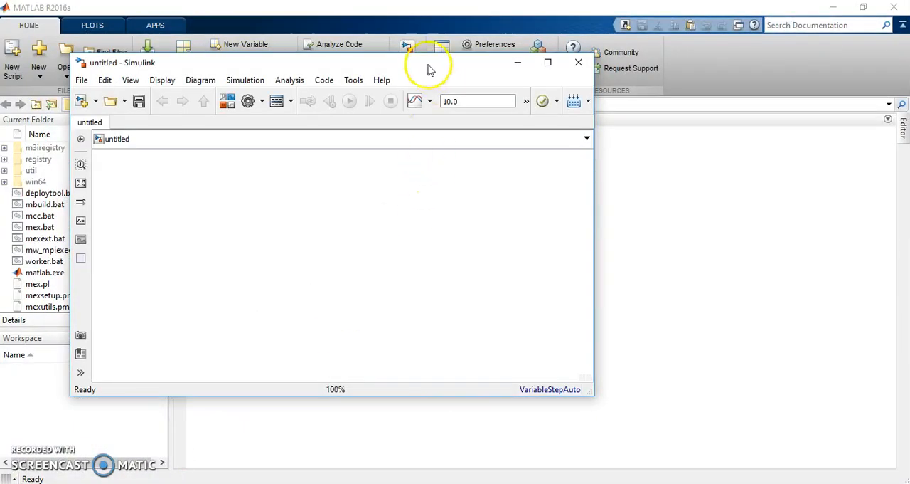
click(347, 301)
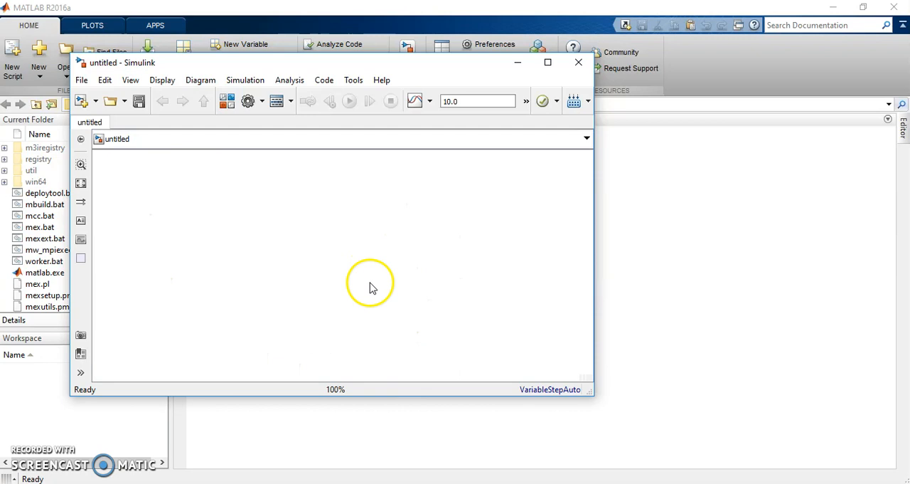
drag(595, 395, 832, 429)
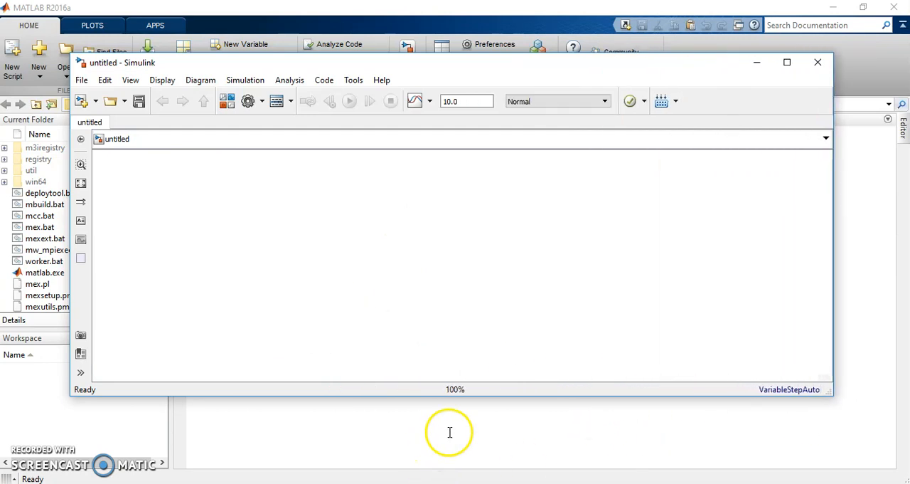
drag(455, 395, 453, 476)
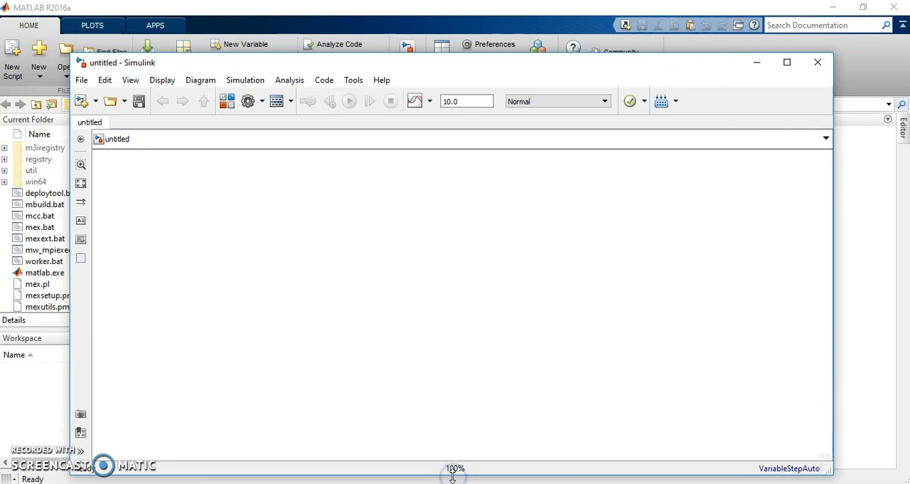
drag(569, 68, 569, 50)
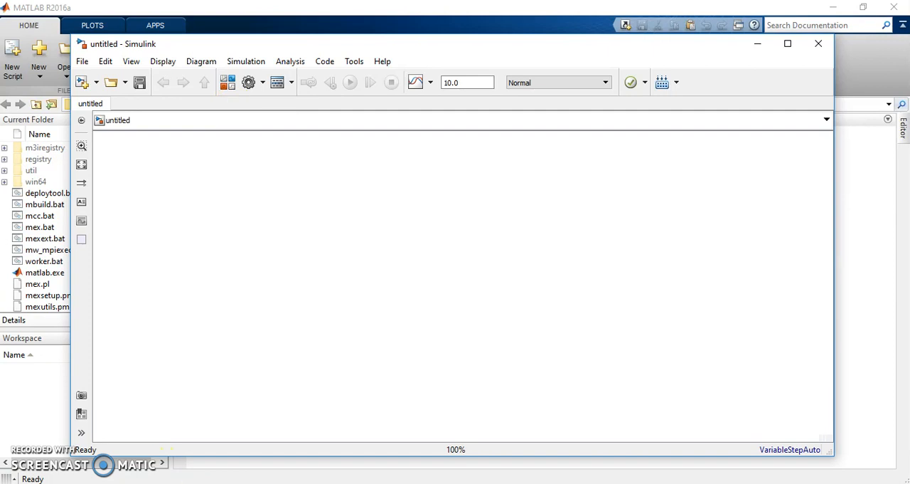
Step: Return to the untitled Simulink model and place an Integrator block from the Continuous library near the middle of the canvas
click(179, 483)
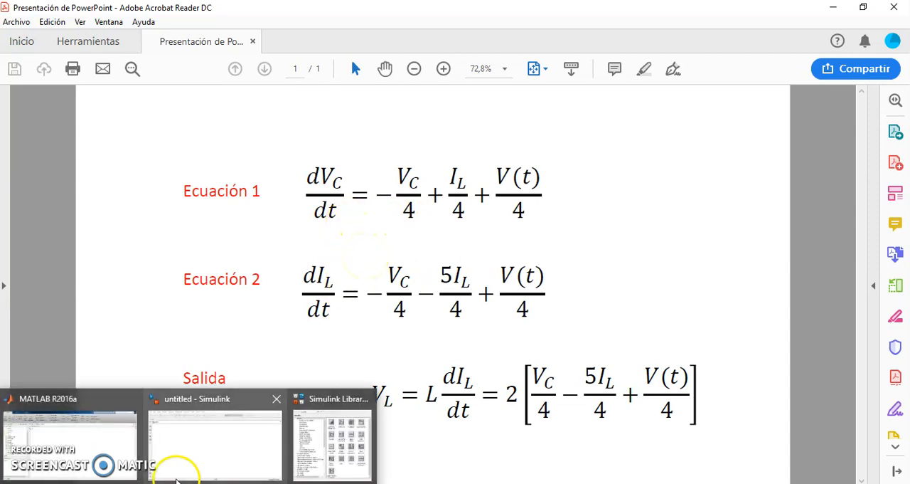
click(179, 461)
click(227, 82)
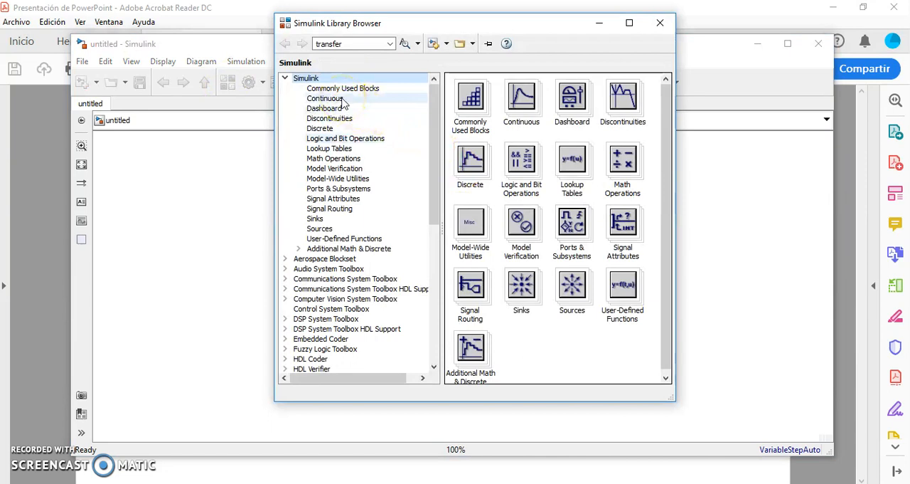
click(341, 101)
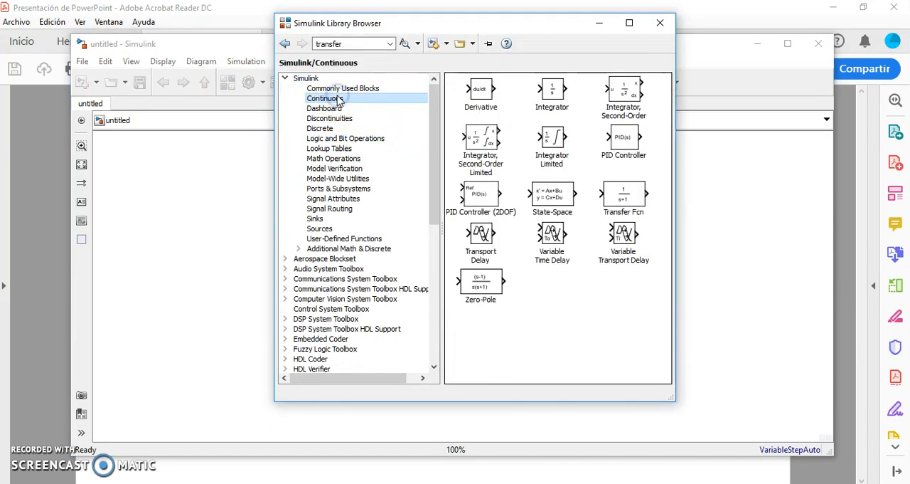
click(554, 101)
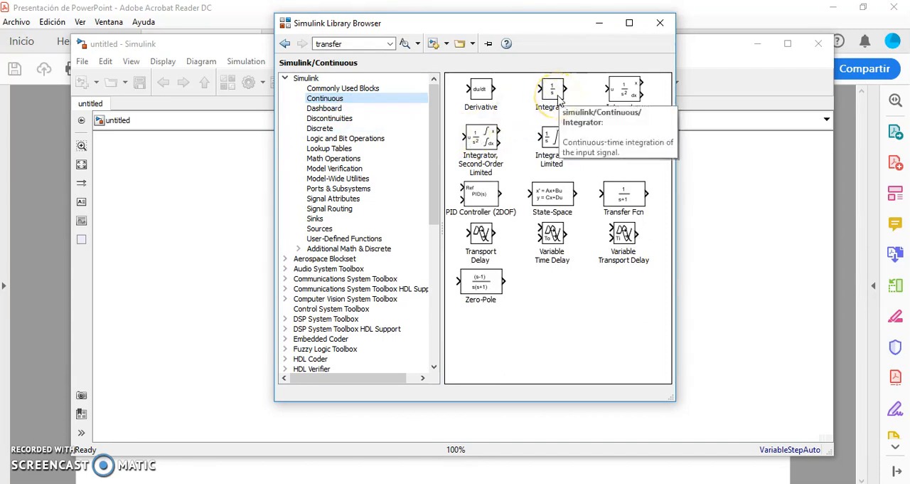
drag(559, 101, 230, 227)
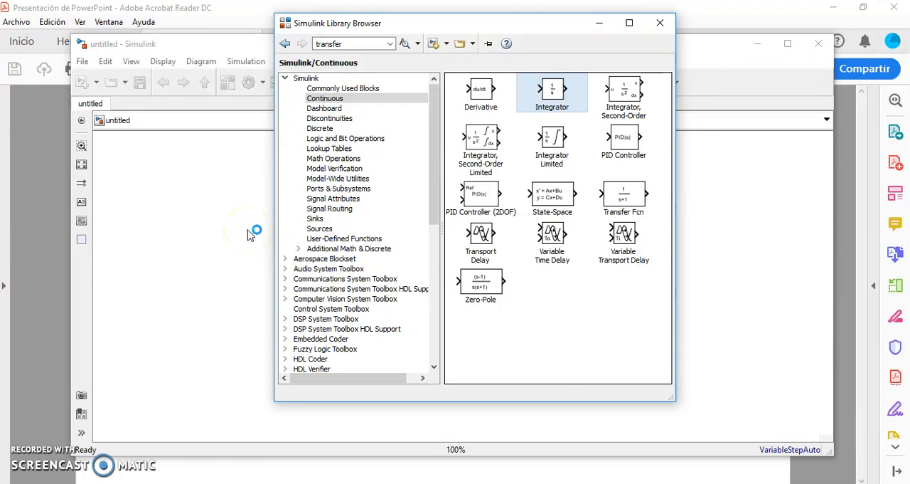
click(249, 235)
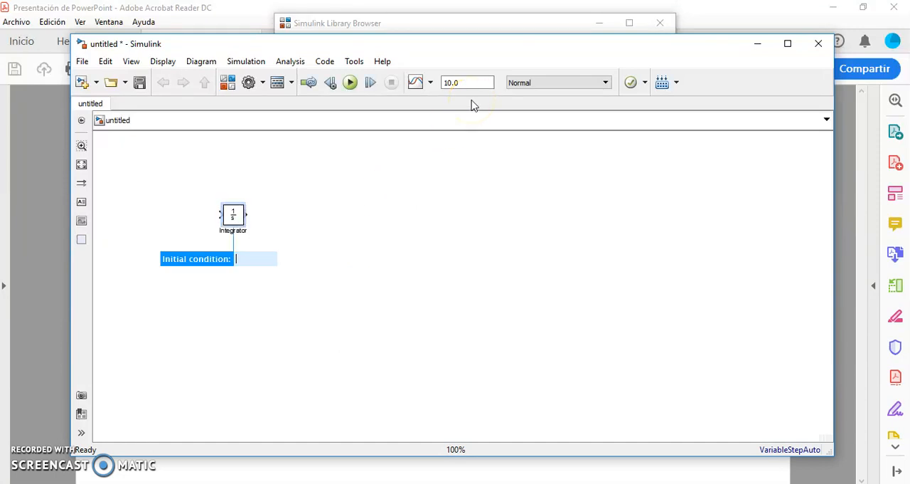
drag(231, 214, 459, 231)
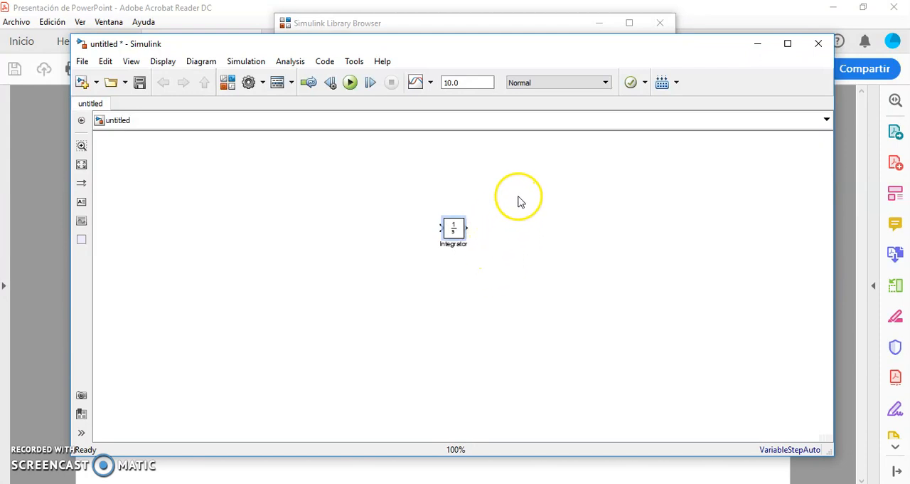
Step: Duplicate the Integrator block and arrange the two integrators one above the other, with the copy below
key(ctrl+c)
key(ctrl+v)
drag(502, 295, 457, 381)
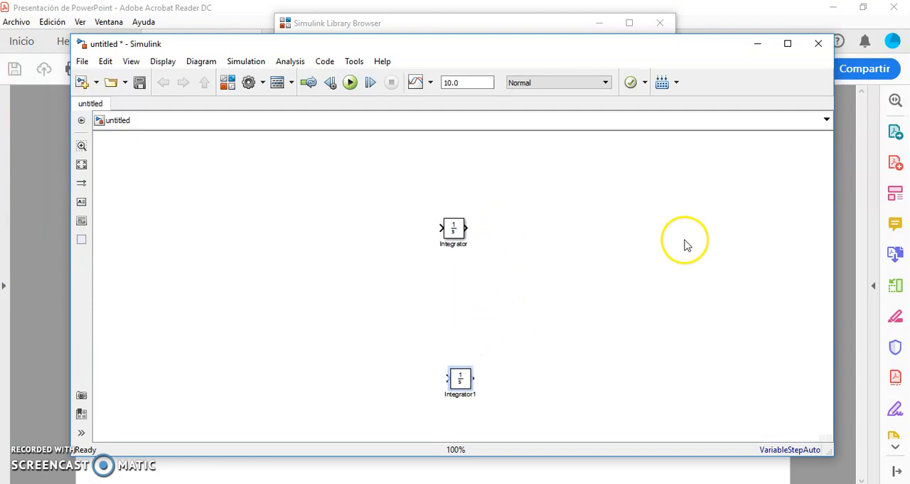
click(450, 235)
drag(450, 235, 451, 197)
drag(460, 377, 459, 339)
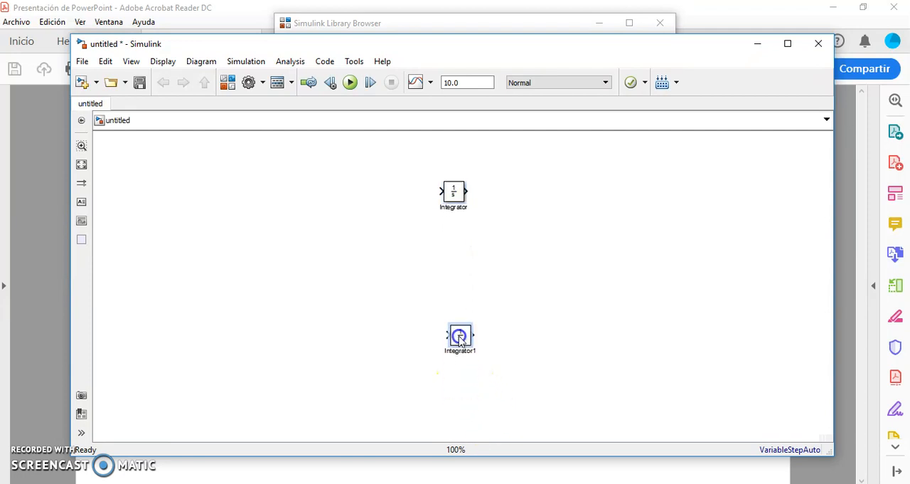
Step: Add text annotations beside the integrators' outputs: Vc for the upper one and IL for the lower one
click(81, 201)
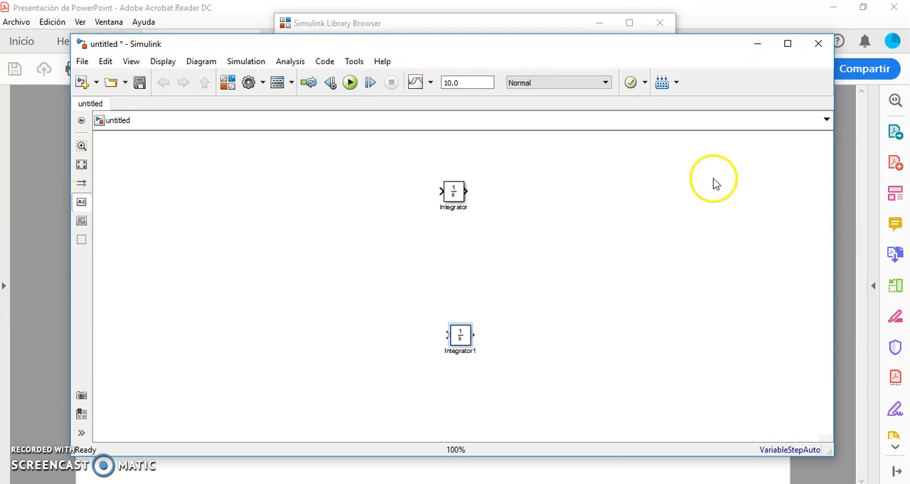
click(463, 170)
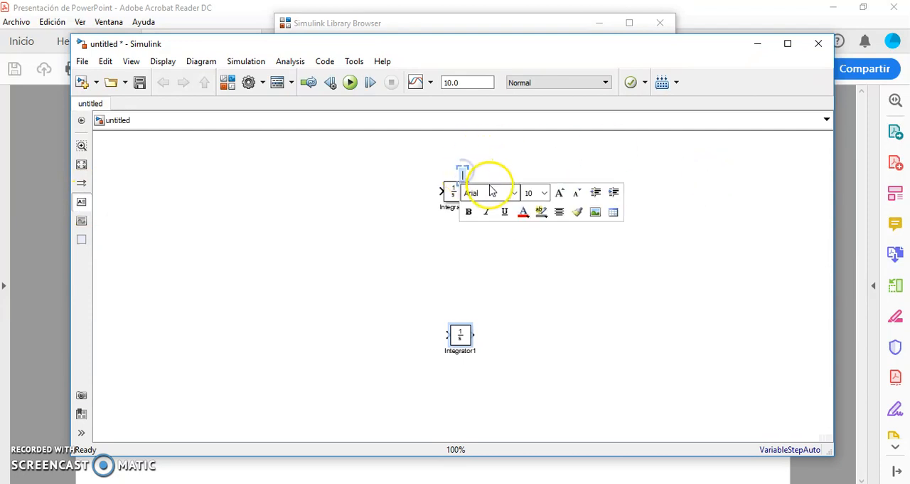
text(Vc)
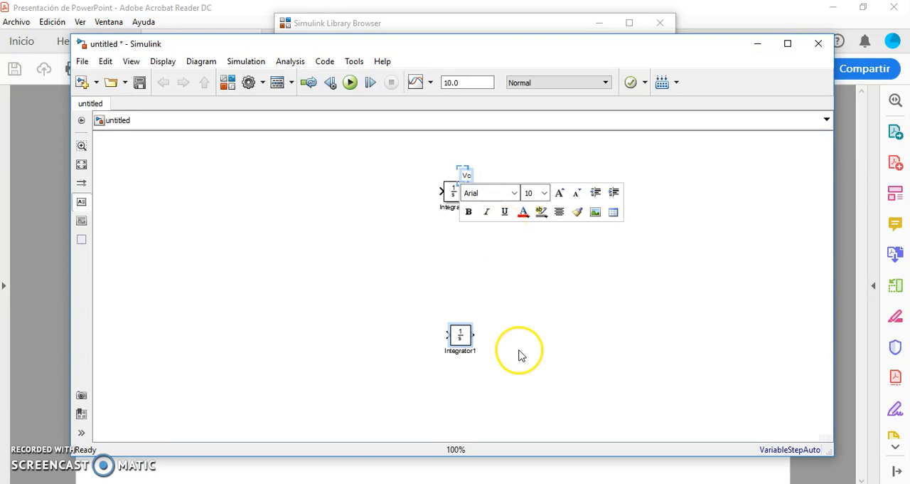
click(519, 351)
click(82, 203)
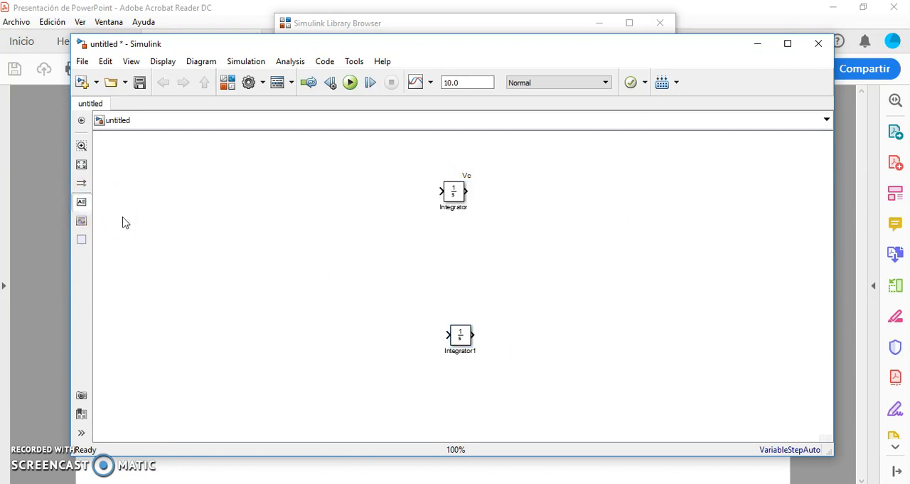
click(478, 312)
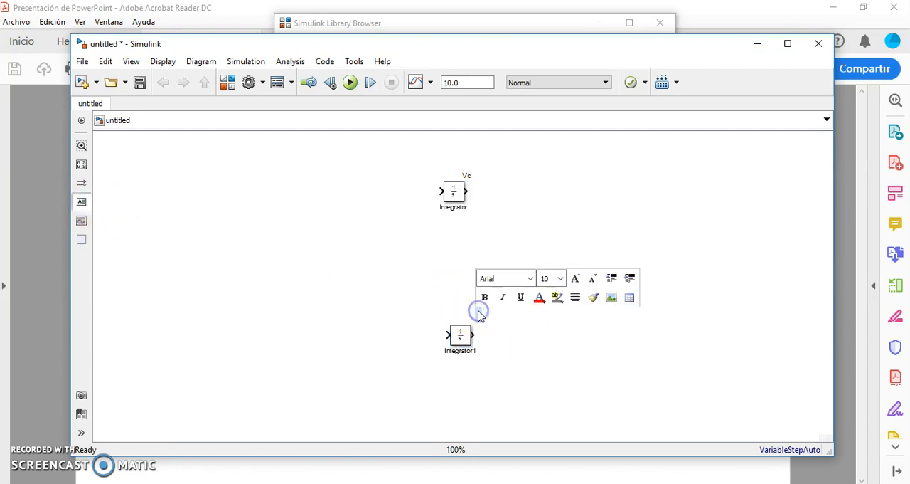
text(IL)
click(514, 364)
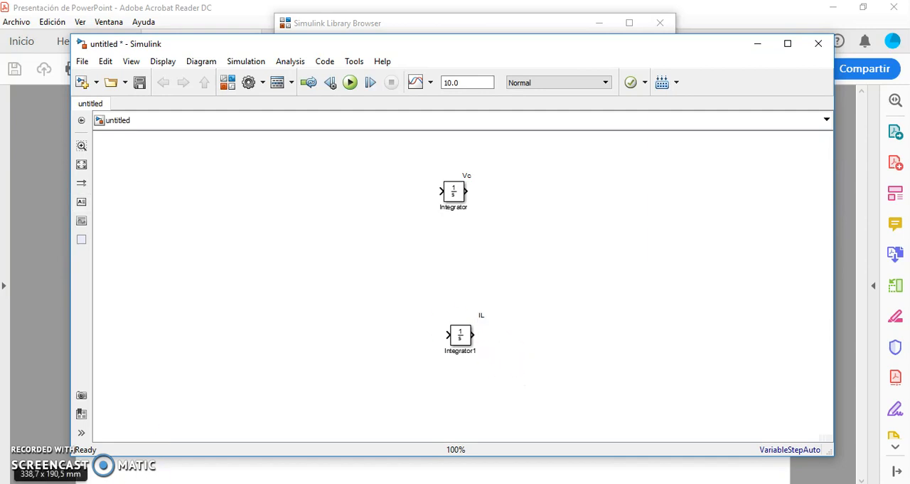
Step: Consult the equations PDF, then add a Constant block from the Sources library with value 12, level with the Vc integrator
click(178, 483)
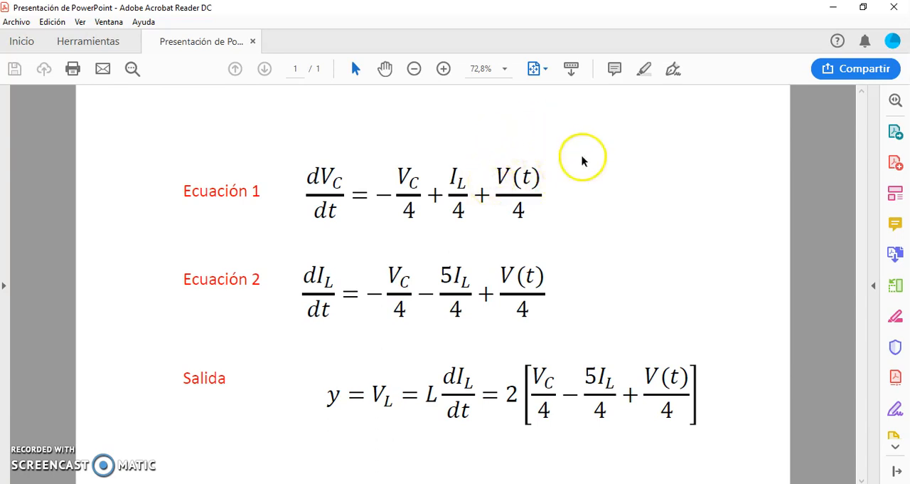
key(alt+Tab)
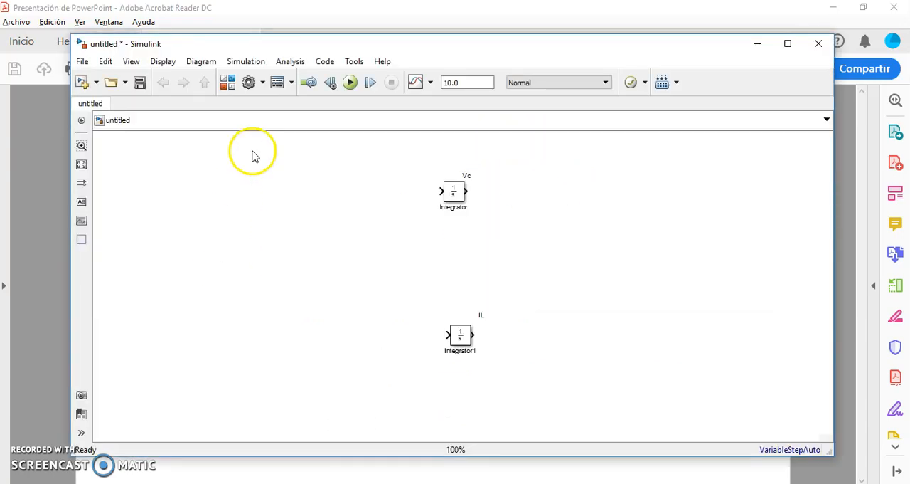
click(227, 84)
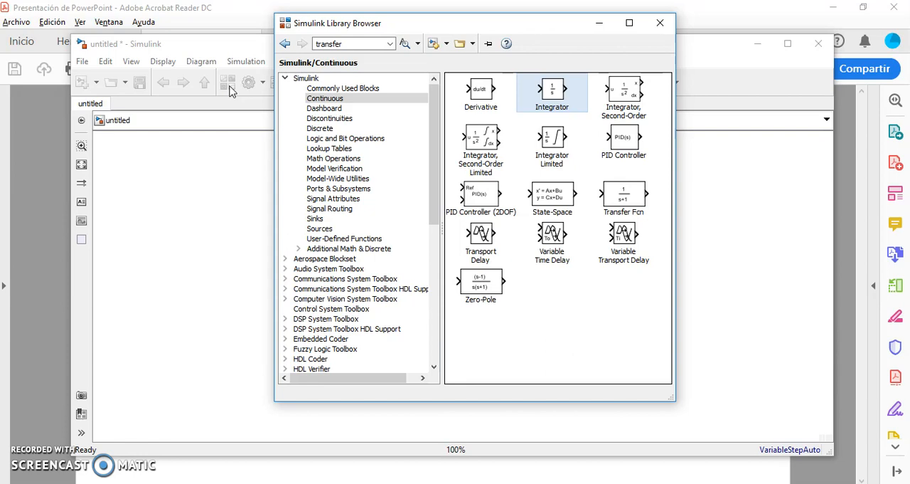
click(331, 229)
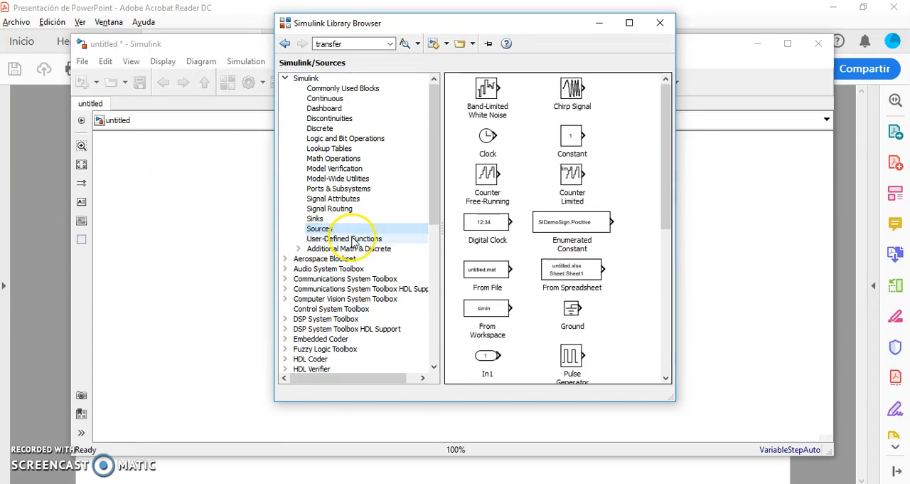
drag(578, 143, 194, 197)
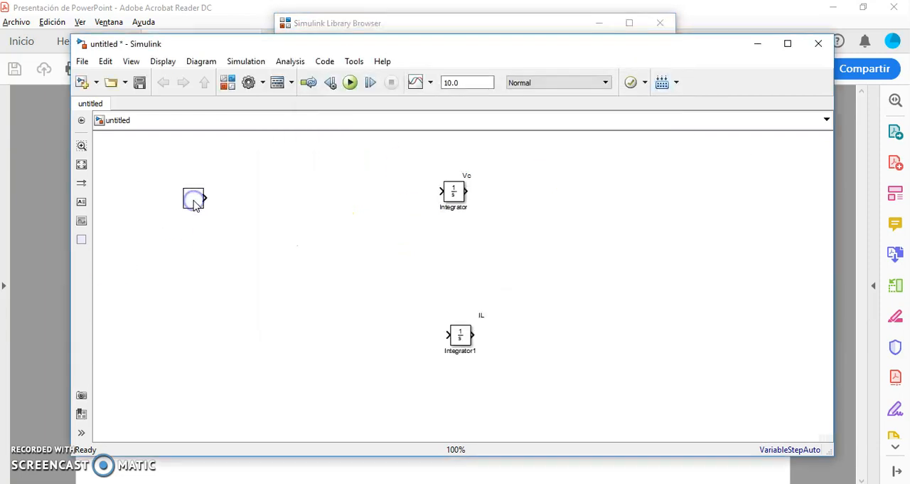
click(194, 203)
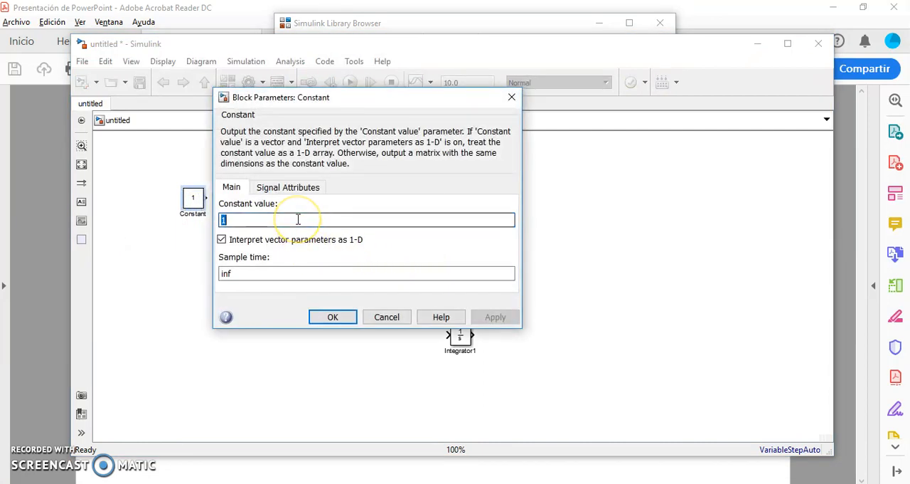
text(12)
key(Return)
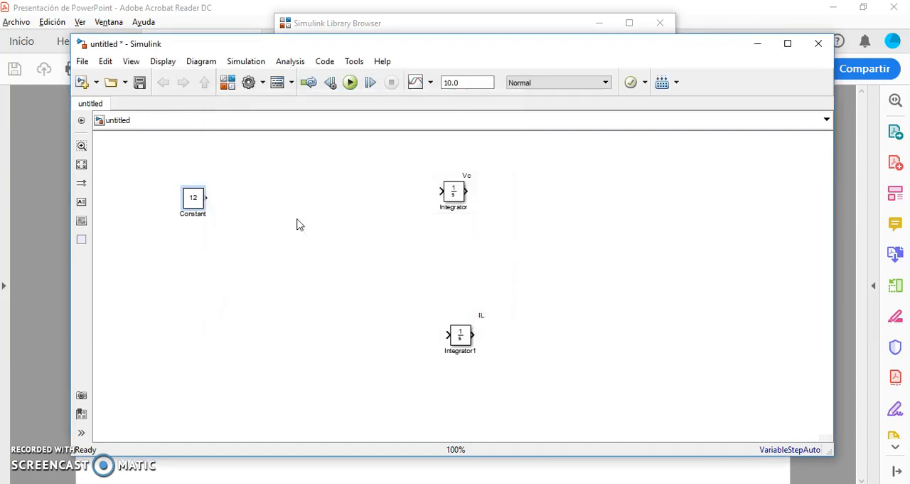
drag(186, 198, 237, 195)
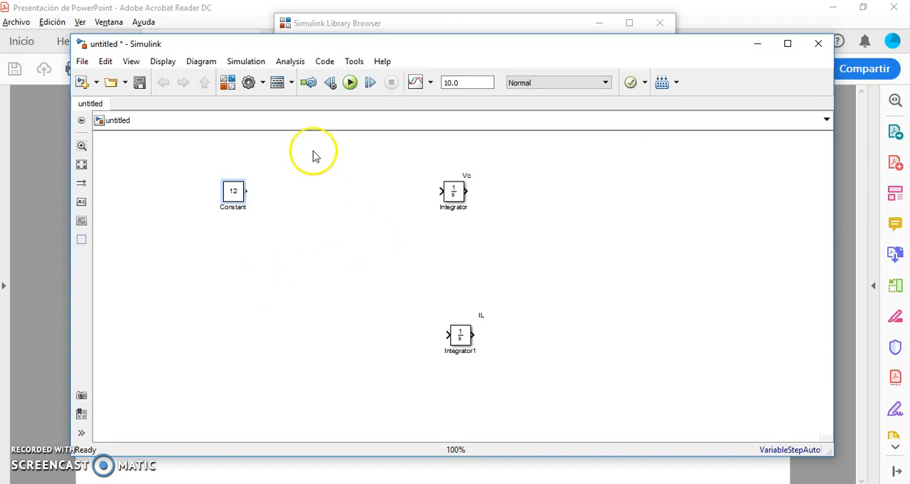
Step: Add a Step block from the Sources library below the Constant block and set its step time to 5
click(227, 83)
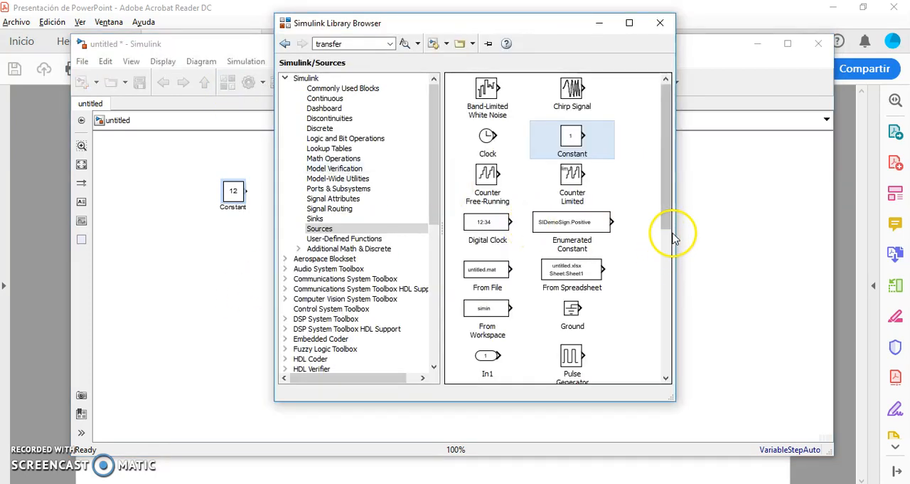
scroll(667, 224, down, 1)
drag(667, 224, 681, 287)
drag(488, 306, 237, 264)
double_click(237, 263)
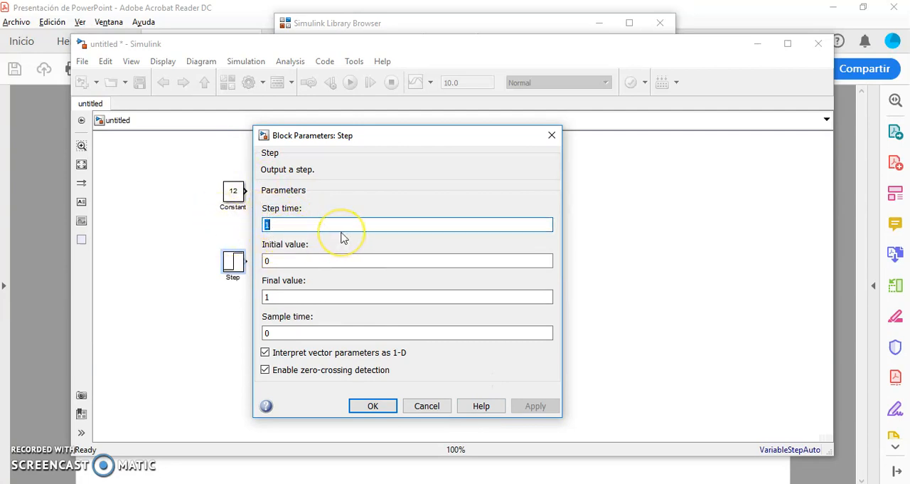
text(5)
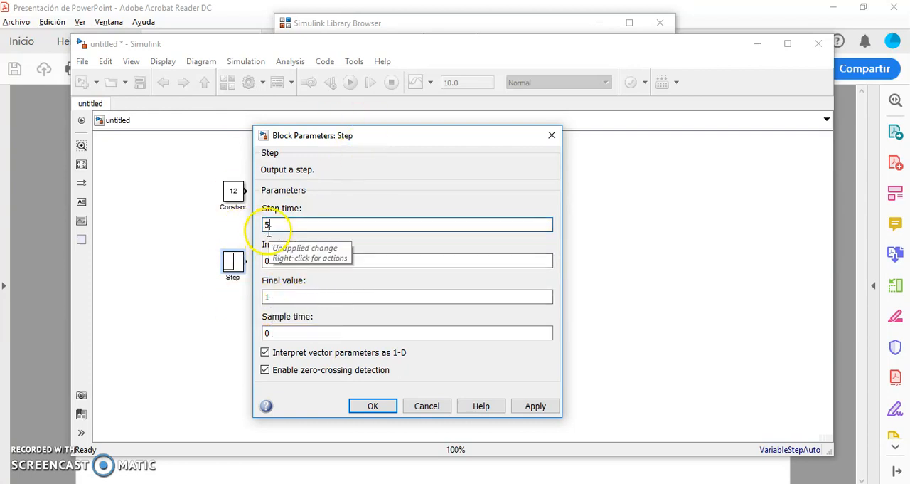
click(373, 405)
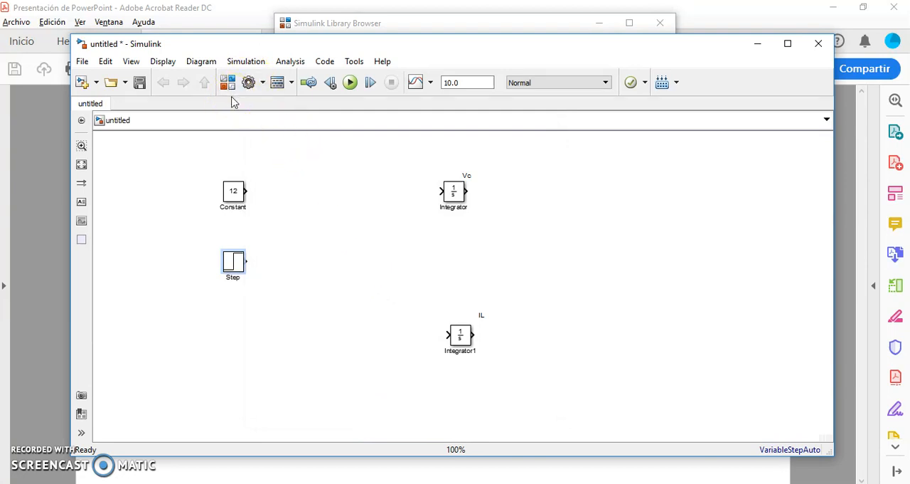
Step: Add an Add block from the Math Operations library and connect the Constant and Step outputs to its inputs
click(228, 82)
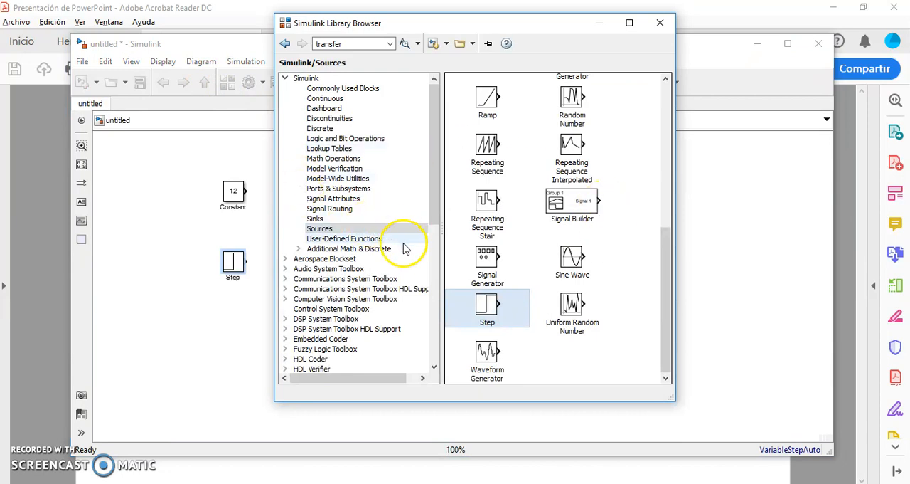
click(360, 159)
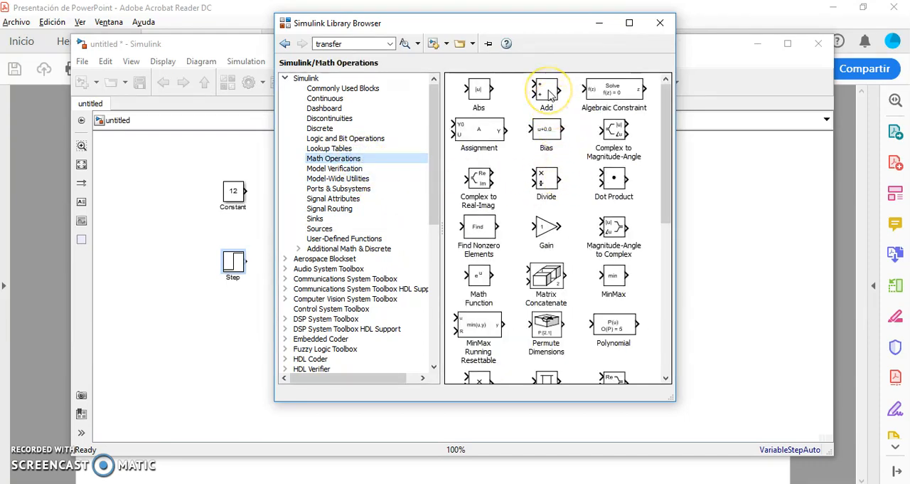
drag(548, 94, 247, 261)
click(296, 296)
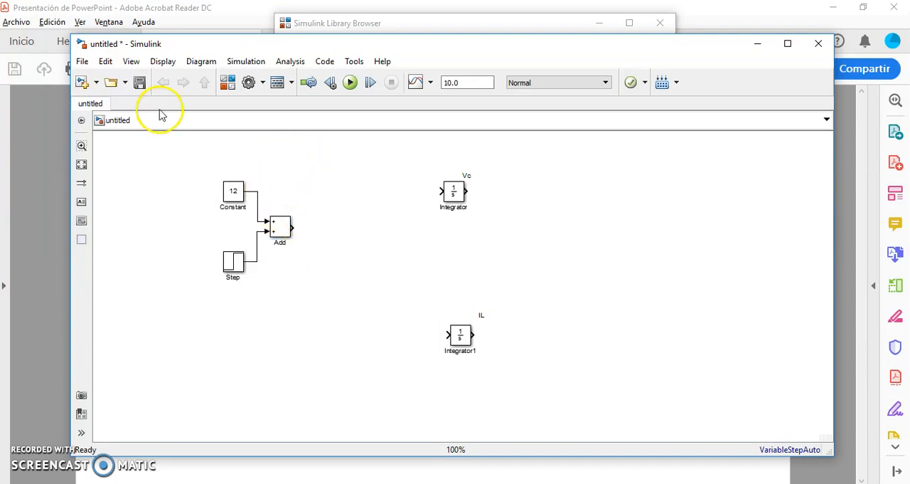
Step: Annotate the Add block as V(t), then move the Constant, Step and Add group up, level with the Vc integrator
click(81, 202)
click(277, 214)
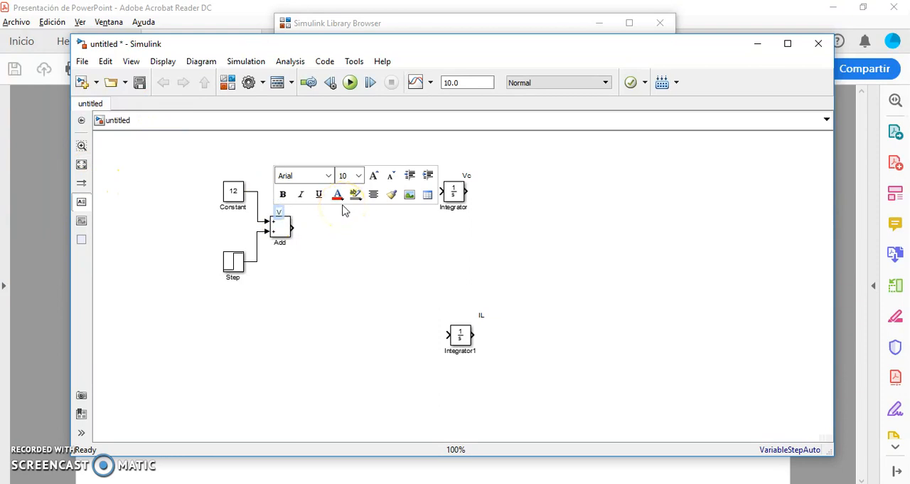
click(313, 363)
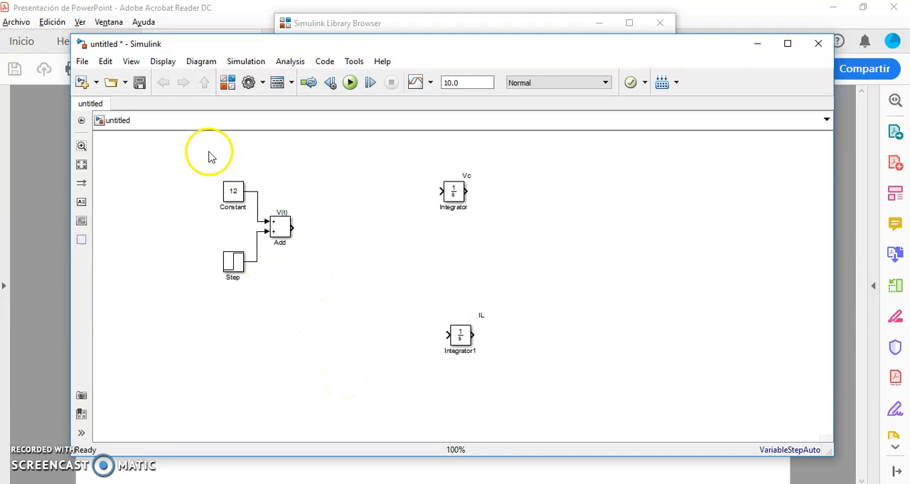
drag(188, 155, 315, 306)
drag(281, 246, 276, 205)
click(383, 386)
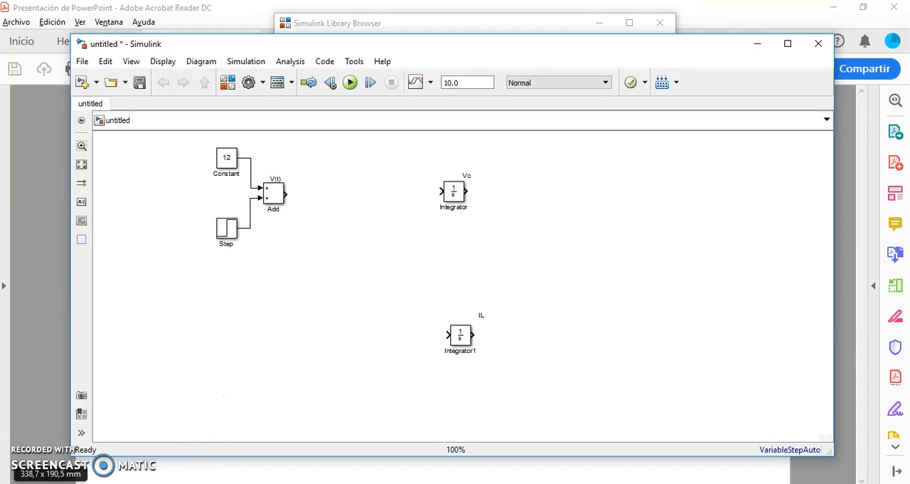
Step: Consult Equation 1 in the PDF, then place a second Add block before the Vc integrator with the sign list ++-
key(alt+Tab)
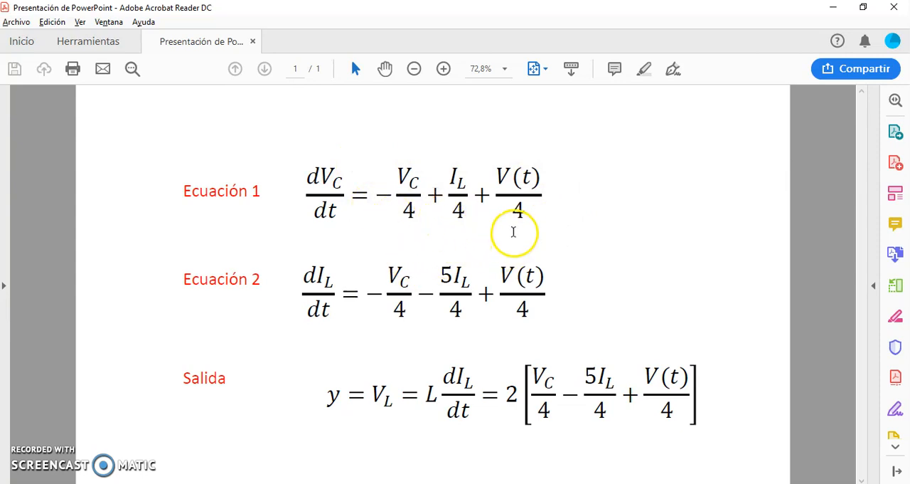
key(alt+Tab)
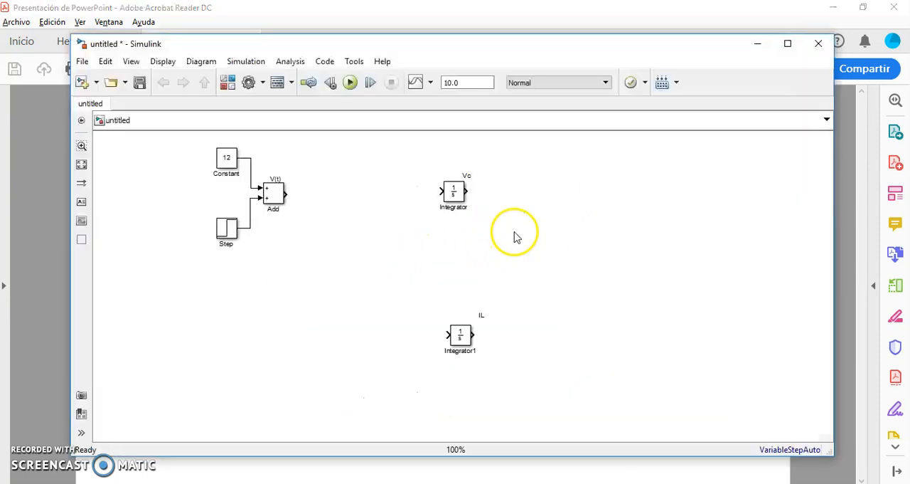
click(229, 84)
drag(552, 96, 358, 197)
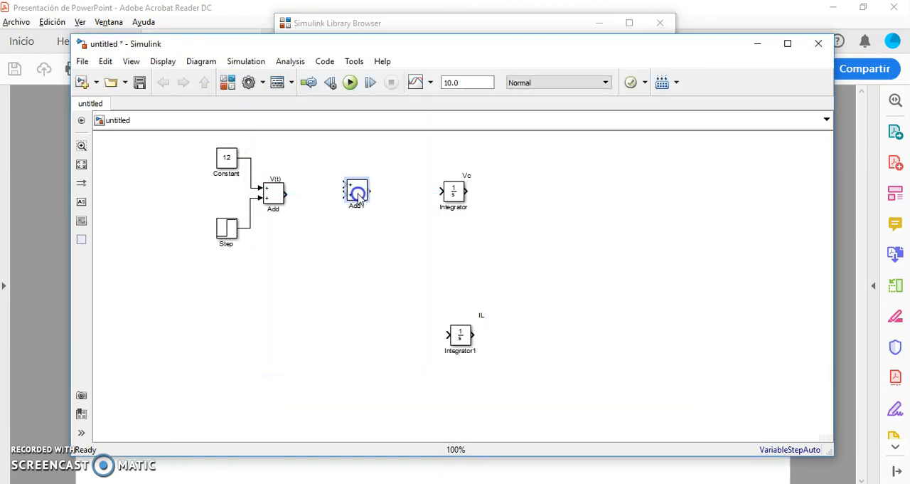
double_click(357, 191)
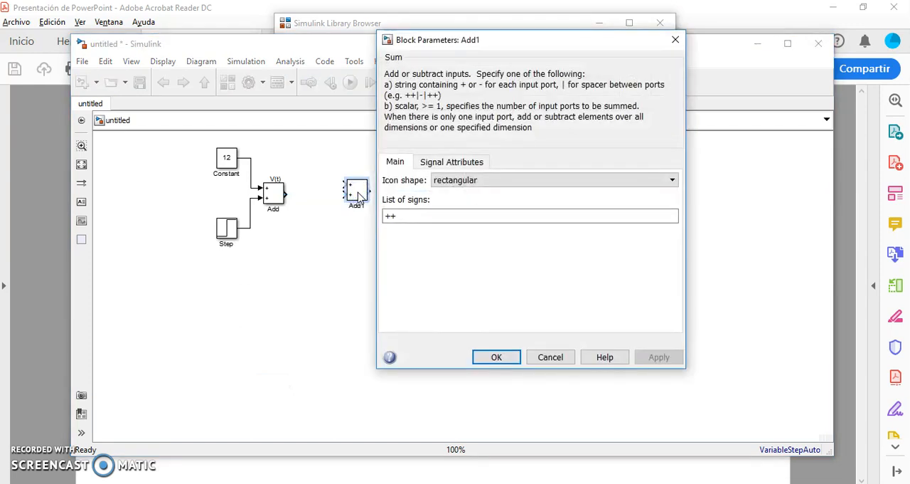
double_click(407, 217)
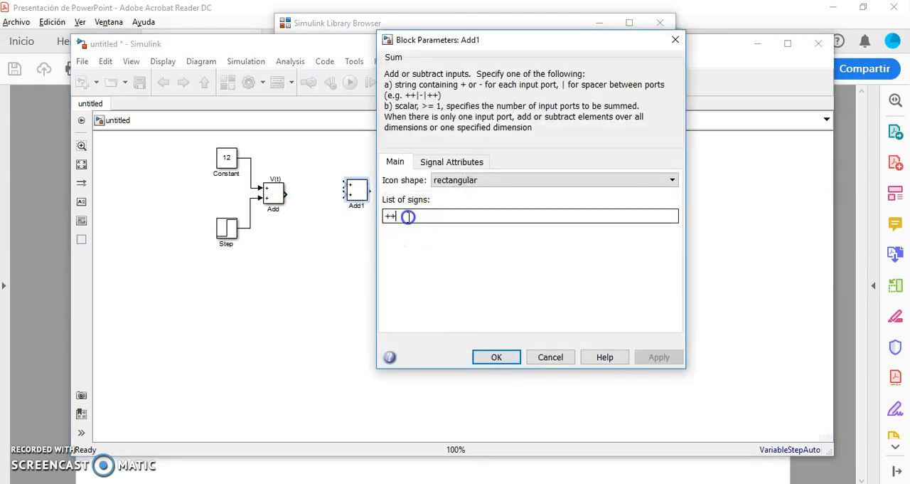
text(-)
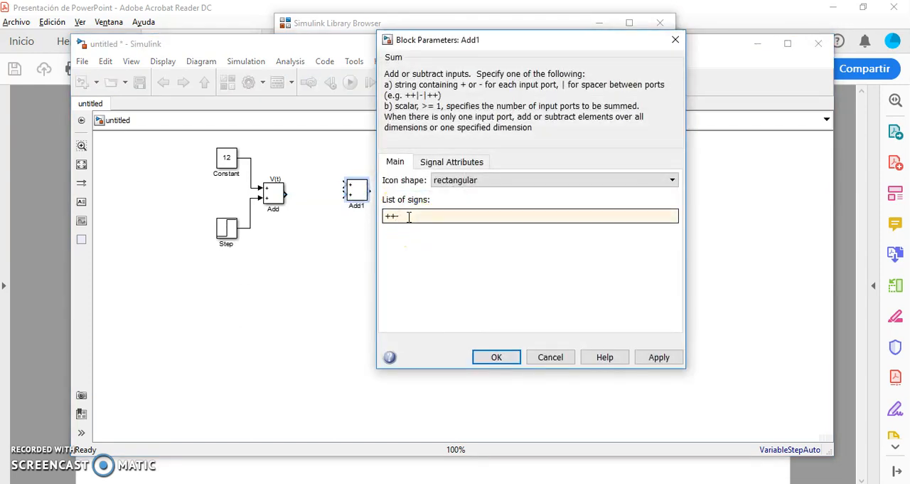
key(Return)
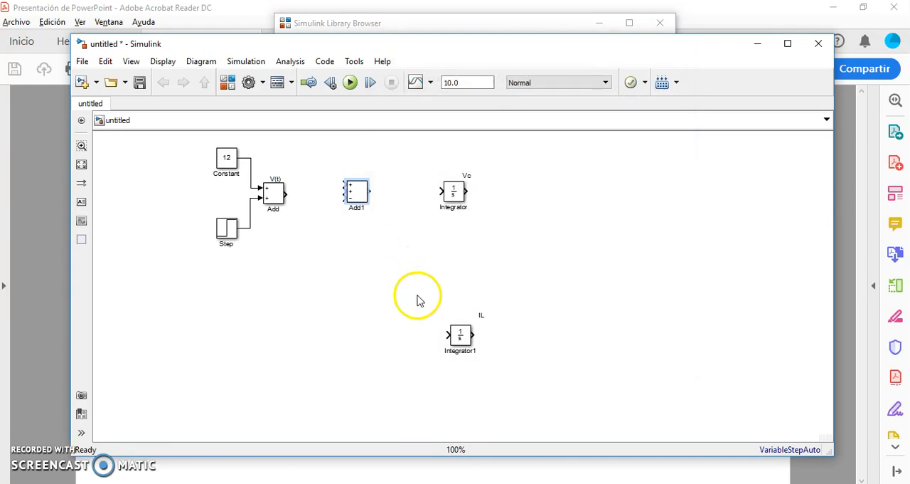
Step: Move the three-input Add block closer to the Vc integrator and connect its output to the integrator's input
drag(355, 196, 400, 196)
click(425, 190)
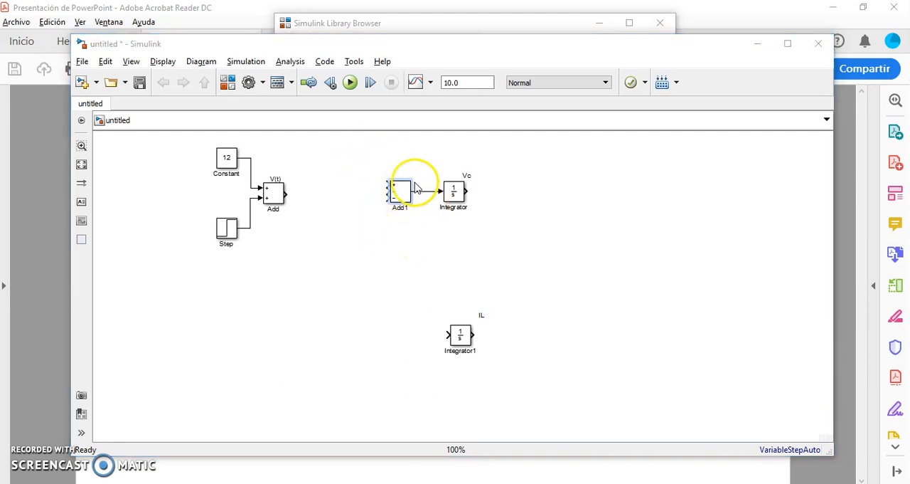
key(alt+Tab)
Step: Add a Gain block connecting the V(t) sum to the first input of the three-input Add block, and realign the Add block and Vc integrator
key(alt+Tab)
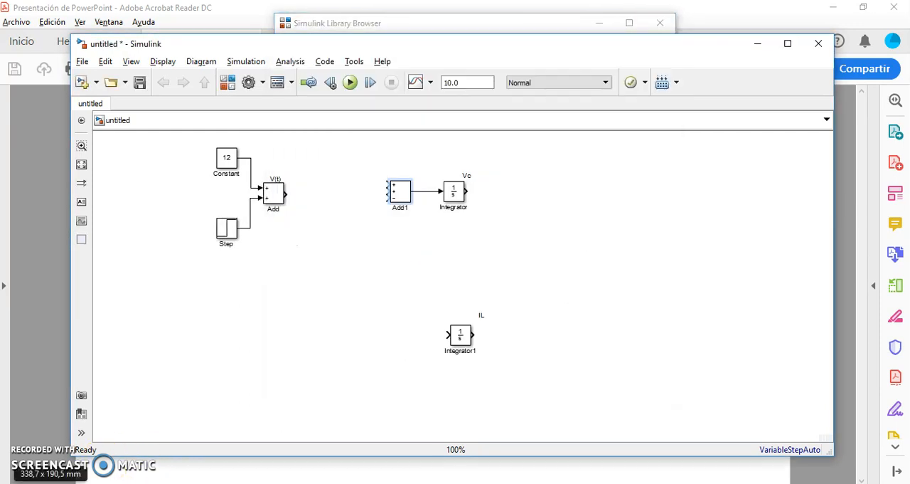
key(alt+Tab)
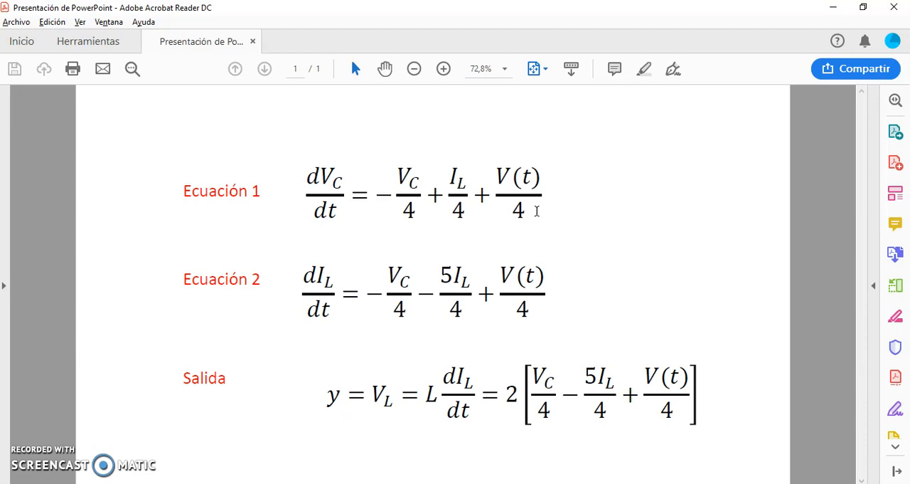
key(alt+Tab)
click(229, 84)
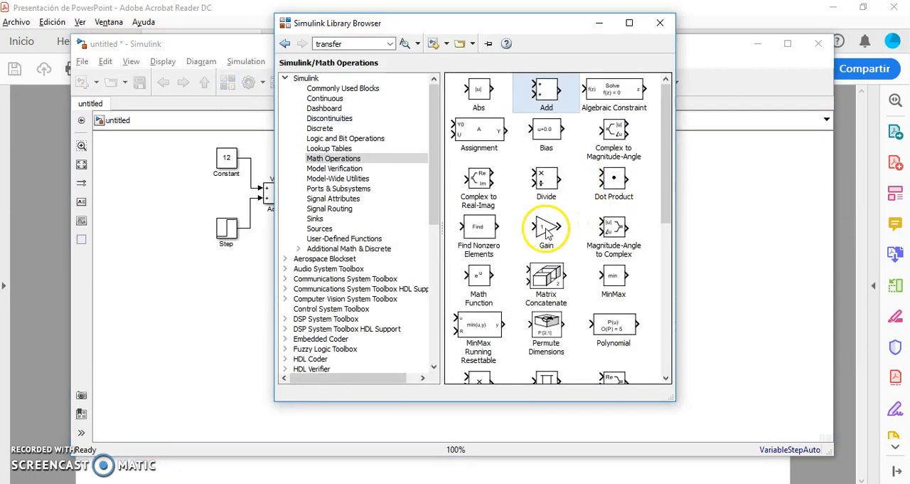
drag(545, 233, 331, 197)
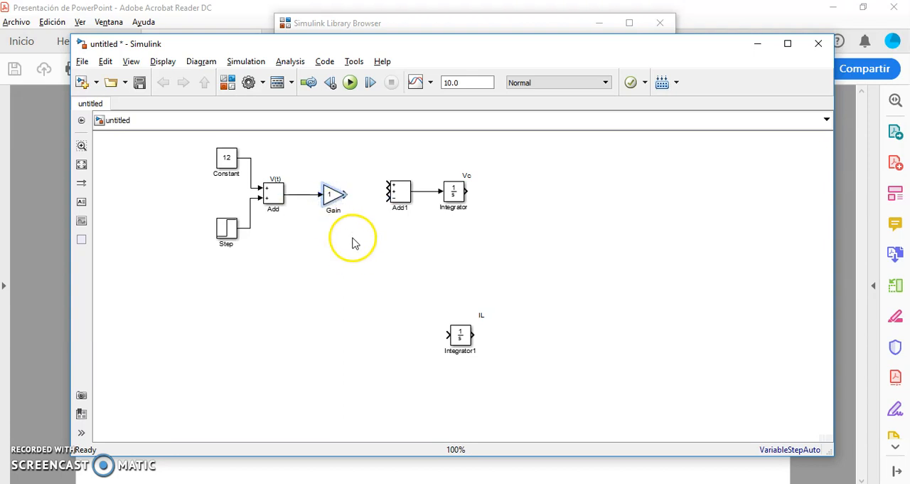
mouse_move(344, 196)
mouse_down()
mouse_move(358, 182)
mouse_move(404, 205)
mouse_move(458, 205)
mouse_up()
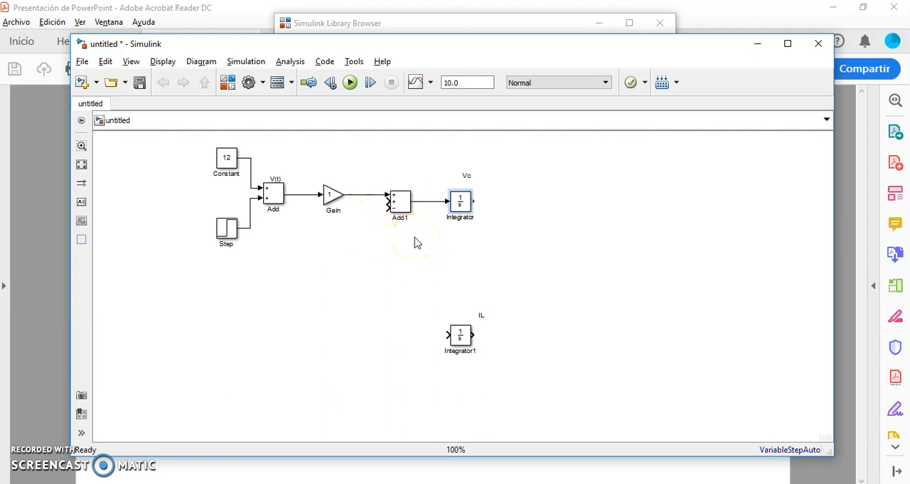
Step: Check the V(t) coefficient in Equation 1 of the PDF and set the Gain block's gain to 1/4
key(alt+Tab)
key(alt+Tab)
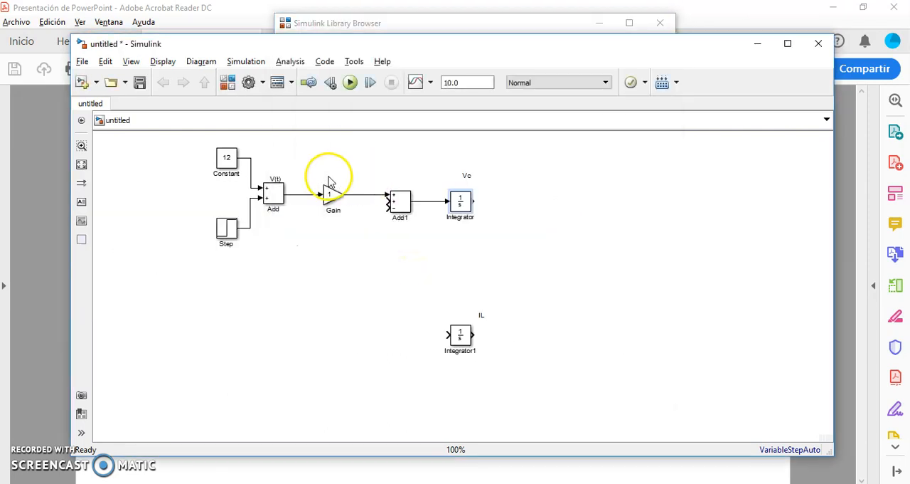
key(alt+Tab)
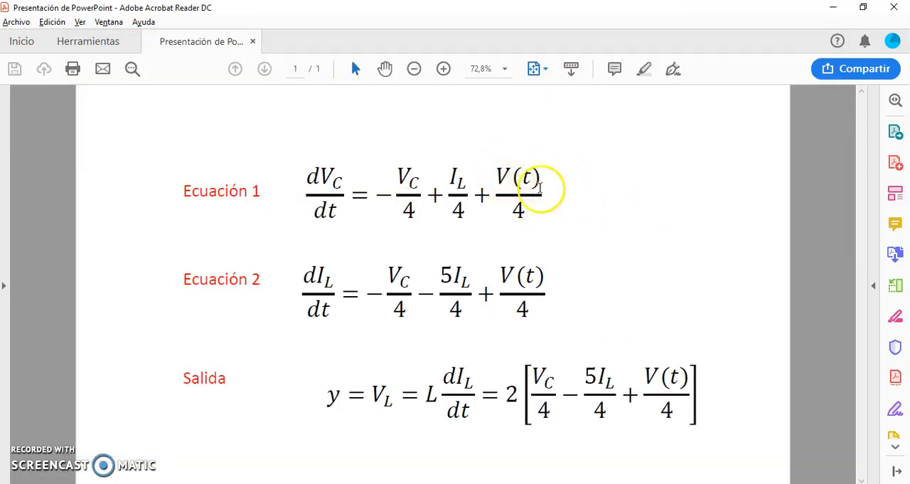
key(alt+Tab)
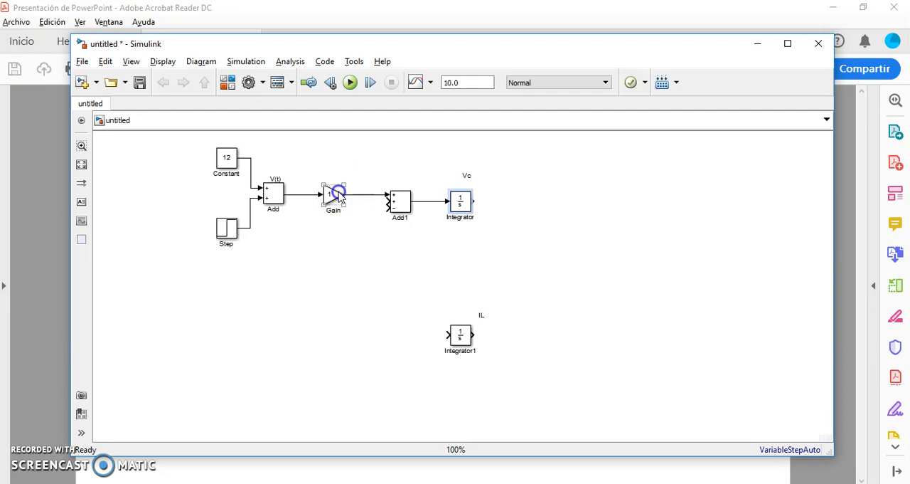
double_click(340, 198)
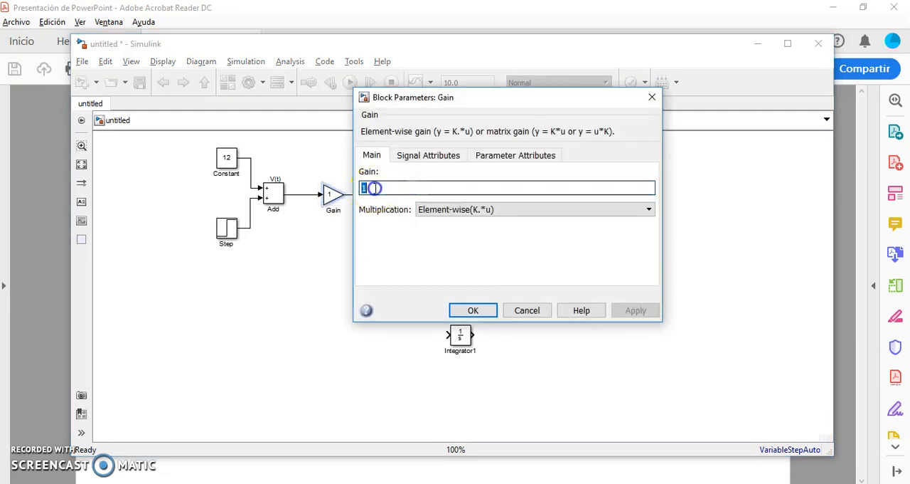
text(/4)
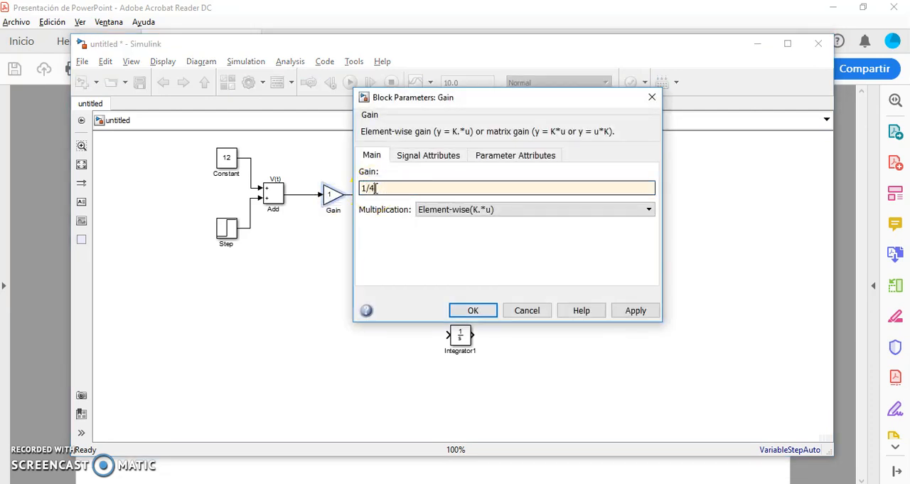
key(Return)
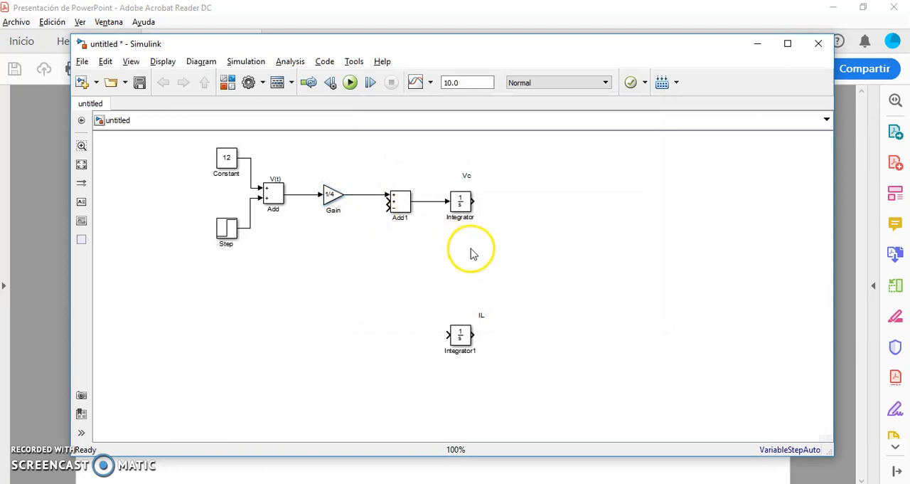
Step: Consult the equations PDF, then duplicate the 1/4 Gain block and place the copy below the three-input Add block
click(178, 470)
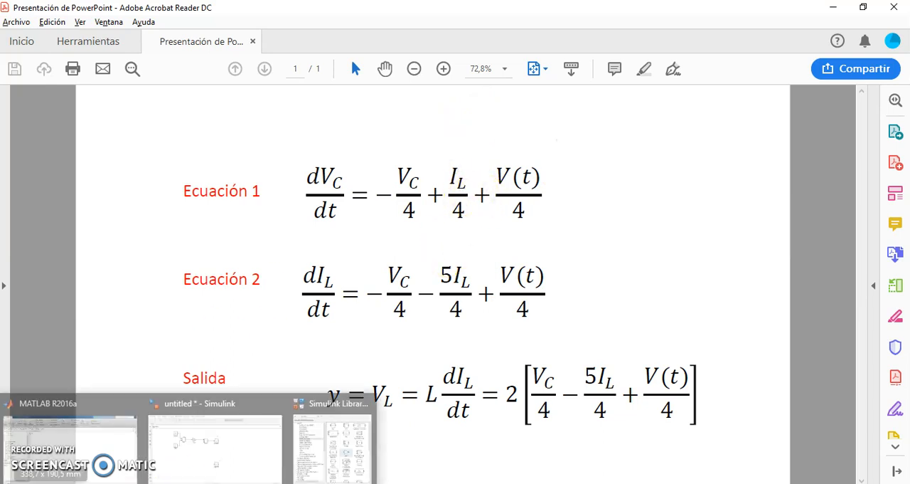
click(170, 460)
click(333, 198)
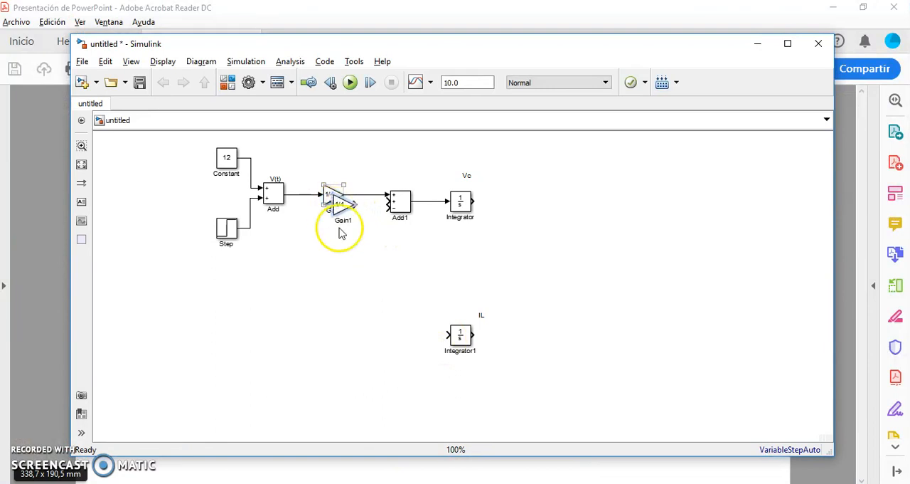
drag(337, 203, 402, 254)
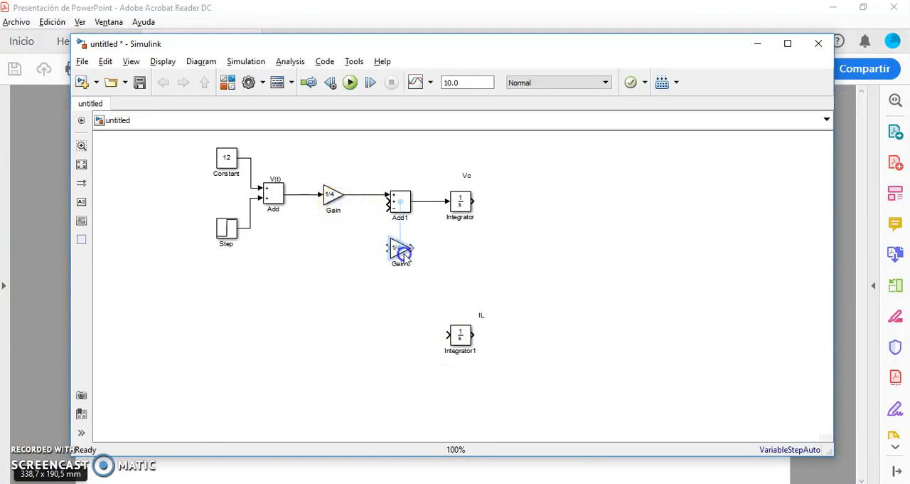
click(463, 272)
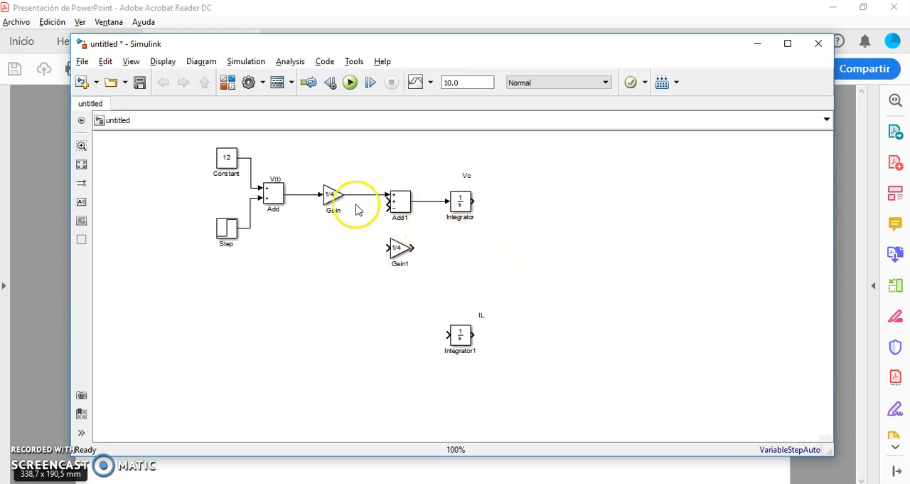
Step: Flip the copied Gain block and wire it from the IL integrator's output to the second plus input of the three-input Add block
click(402, 247)
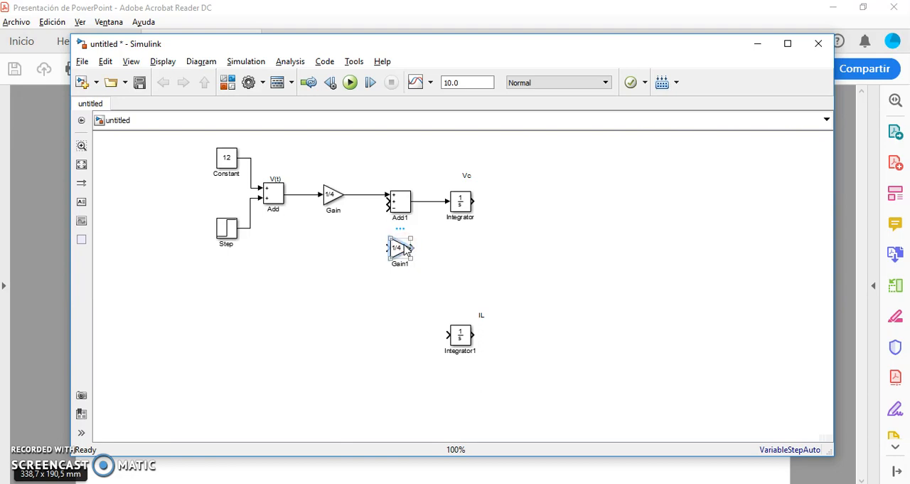
right_click(405, 249)
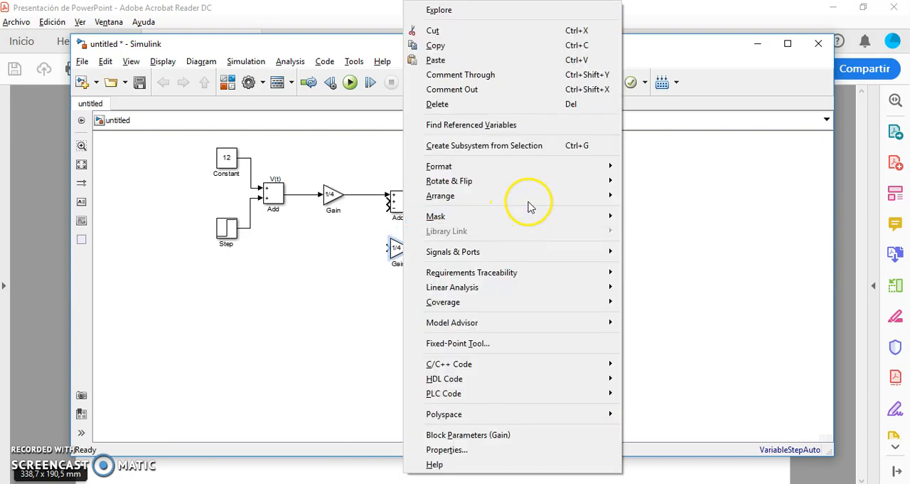
mouse_move(532, 184)
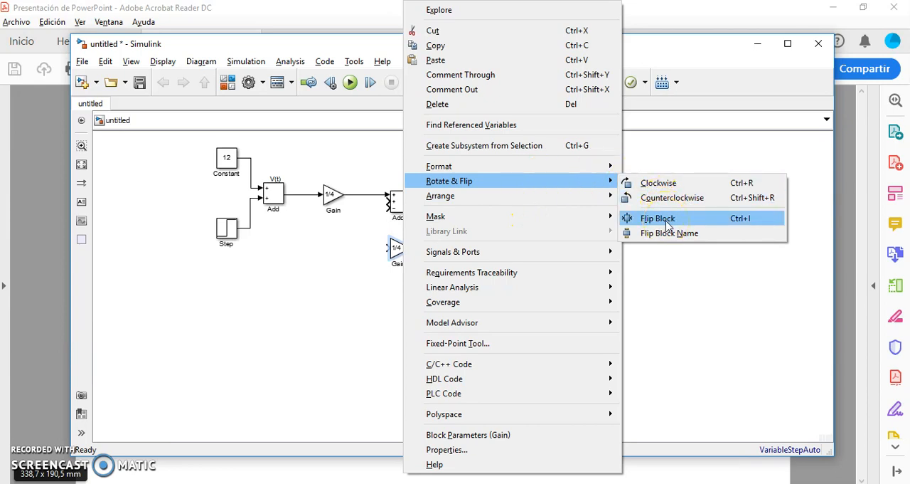
click(667, 225)
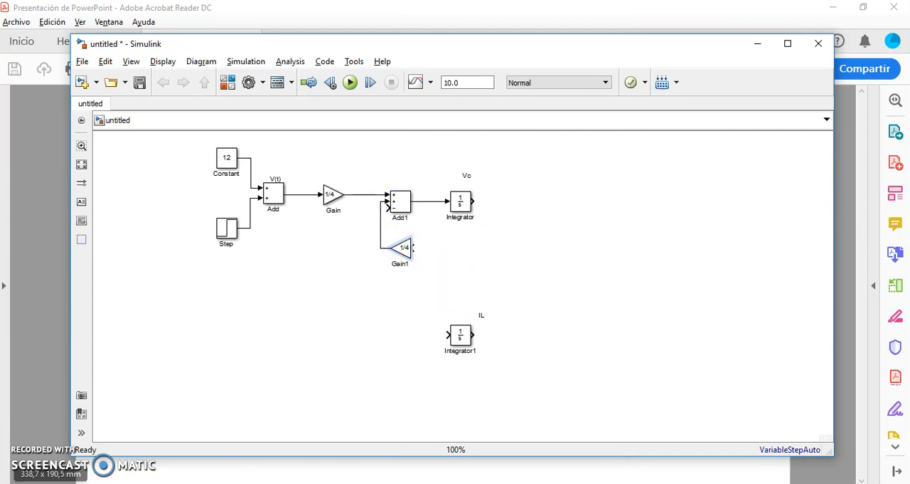
click(229, 483)
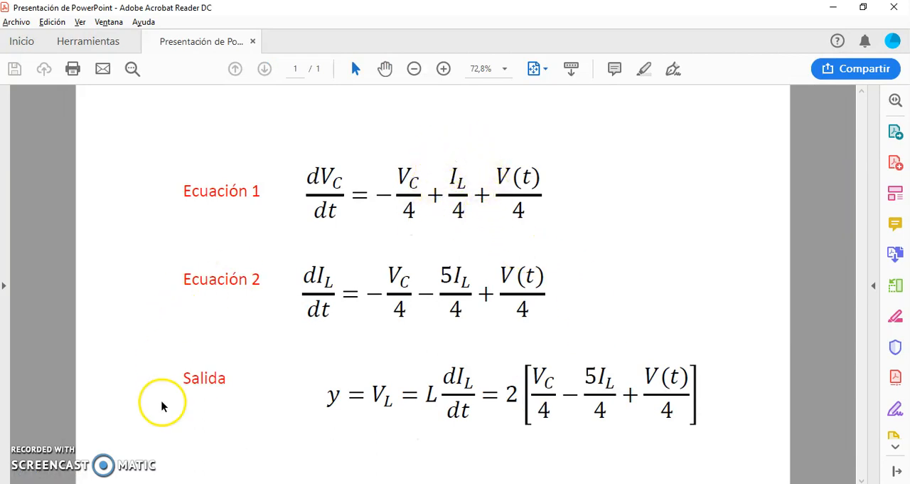
click(148, 483)
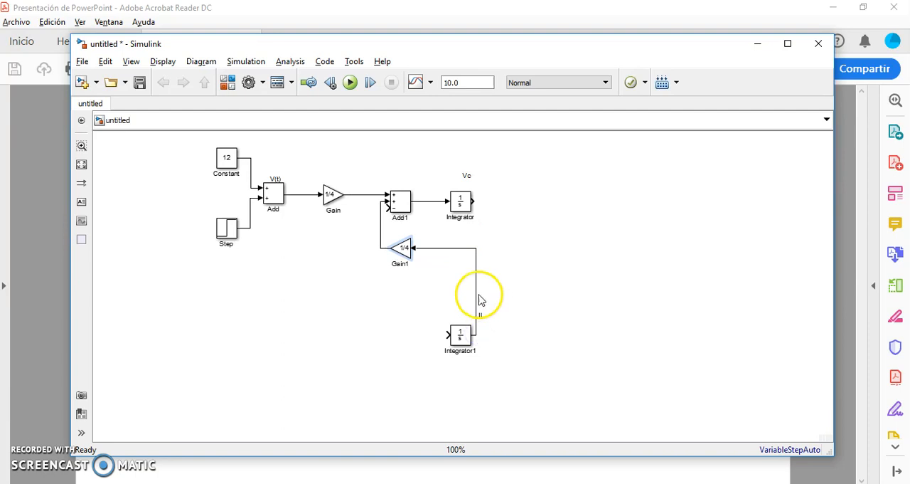
Step: Shift the vertical segment of the IL feedback wire farther right, clear of the IL label
click(476, 293)
drag(476, 294, 495, 295)
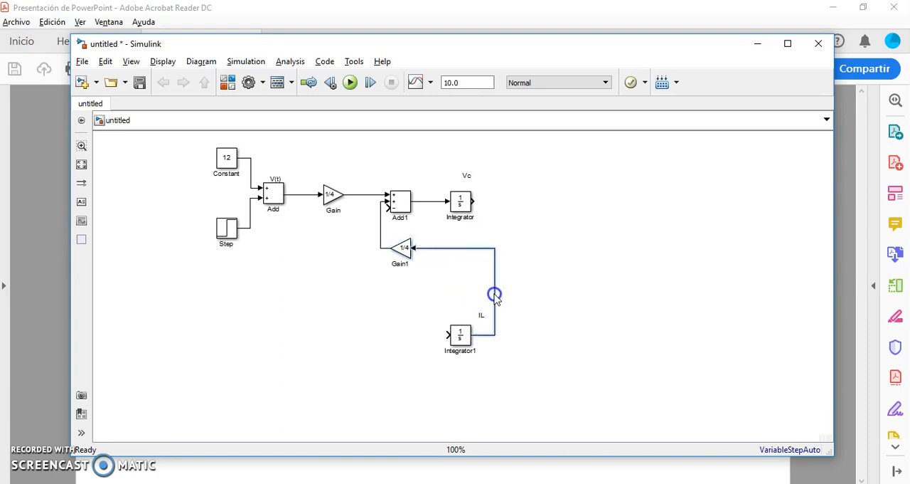
click(472, 295)
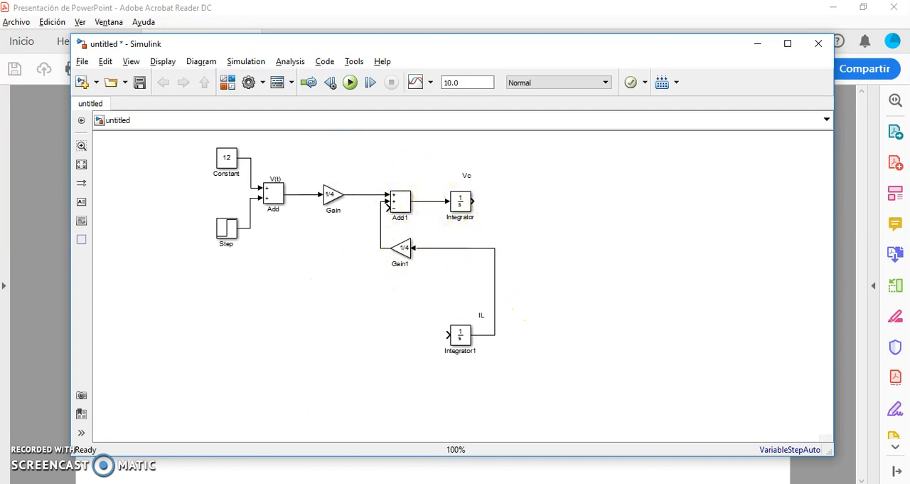
Step: Check the Vc term of Equation 1 in the PDF and duplicate the flipped 1/4 Gain block in the Simulink model
key(alt+Tab)
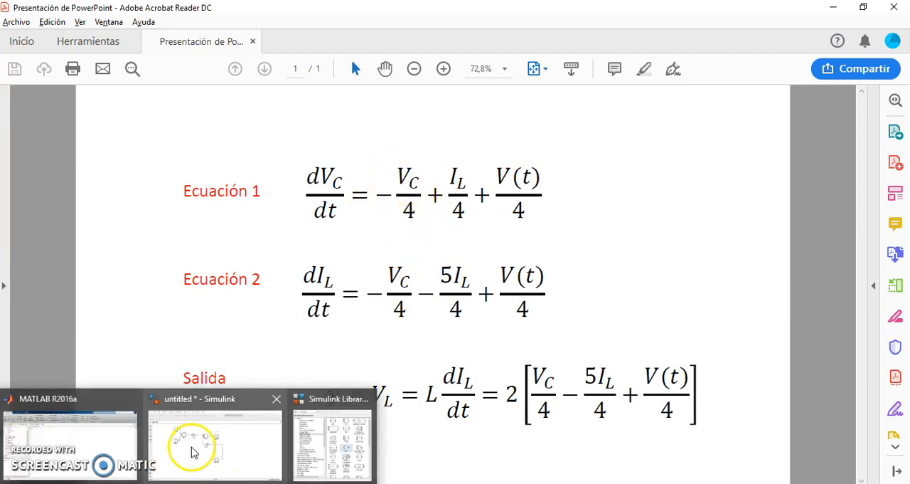
click(193, 443)
click(405, 251)
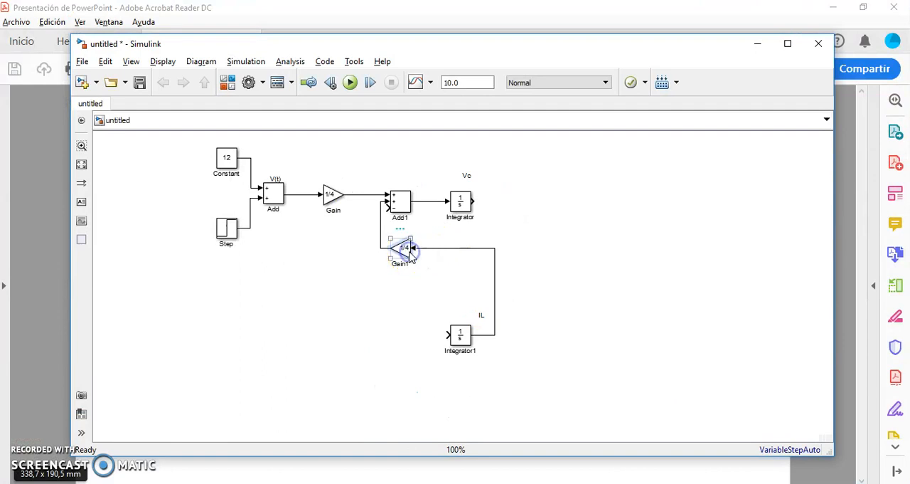
key(ctrl+v)
drag(411, 261, 456, 268)
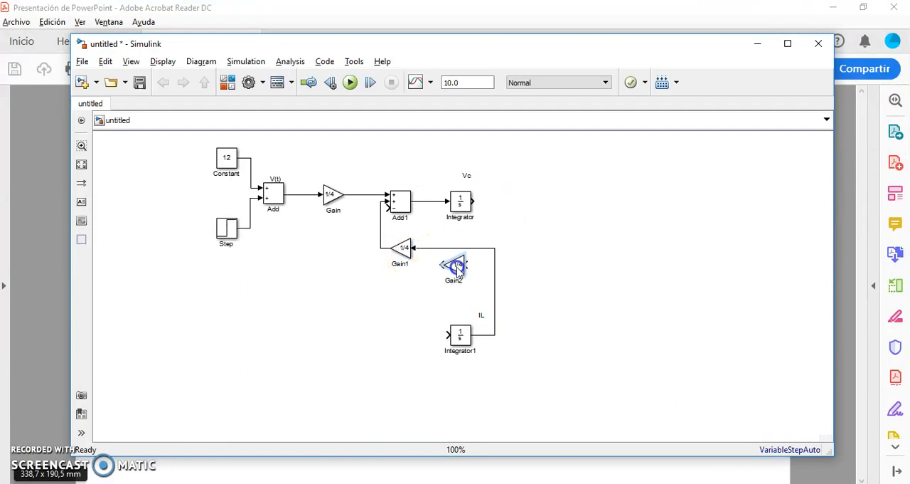
Step: Lower the IL feedback gain, then place the copied gain above it and wire it from the Vc output to the Add block's minus input
drag(404, 253, 523, 255)
click(462, 254)
drag(461, 254, 463, 271)
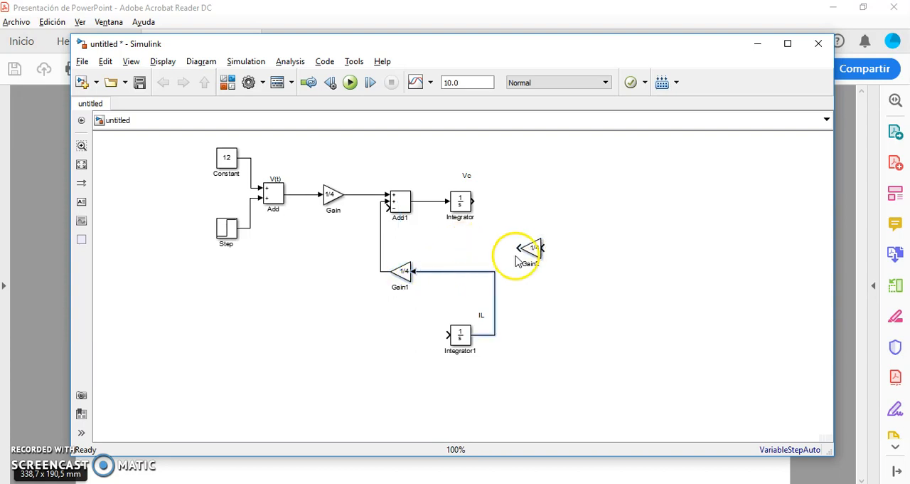
drag(532, 248, 508, 249)
drag(454, 254, 423, 245)
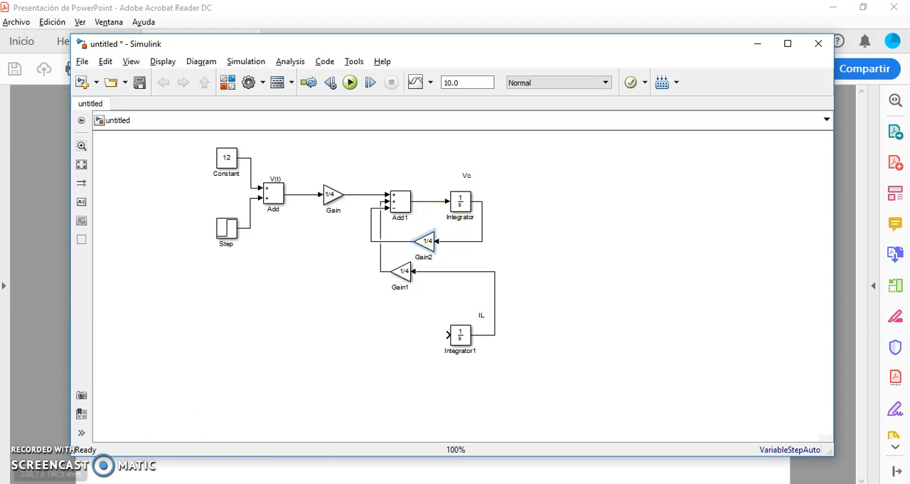
Step: Consult Equation 2 in the PDF, then duplicate the three-input Add block and connect the copy to the IL integrator's input
key(alt+Tab)
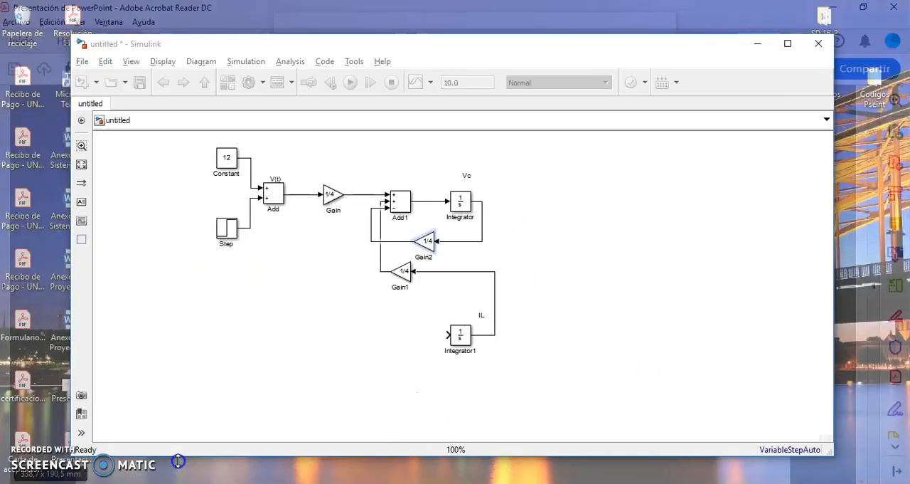
click(179, 463)
double_click(403, 205)
drag(404, 205, 404, 339)
Step: Set the lower Add block's list of signs to +--
double_click(403, 337)
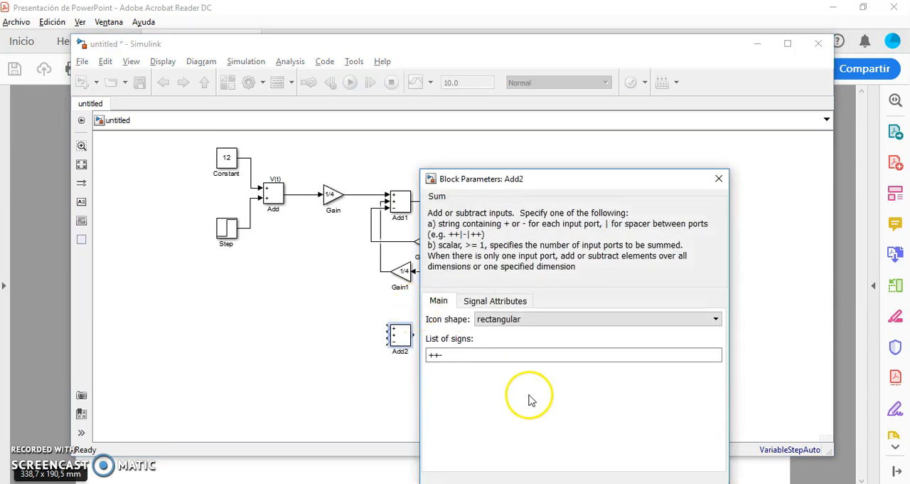
key(BackSpace)
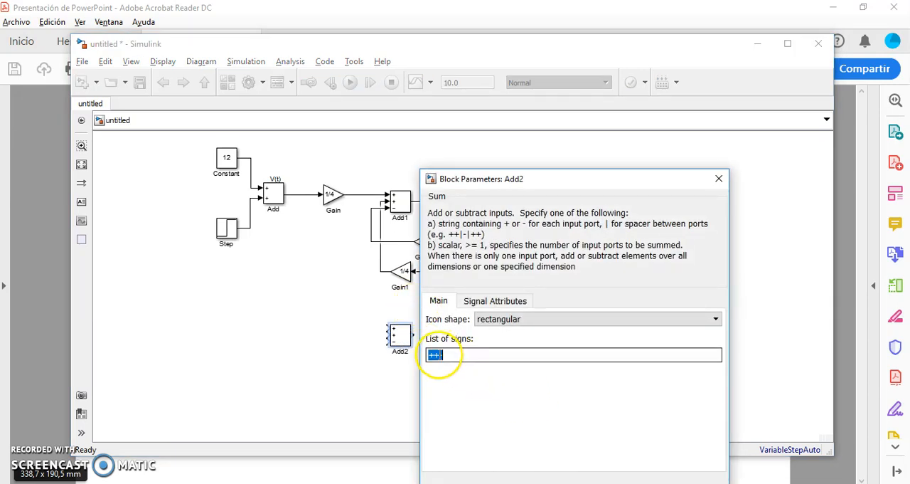
key(BackSpace)
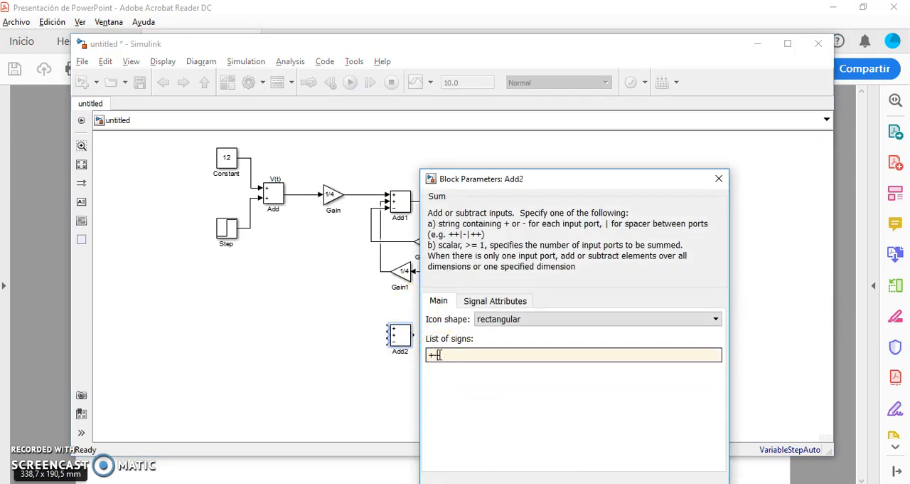
text(-)
key(Return)
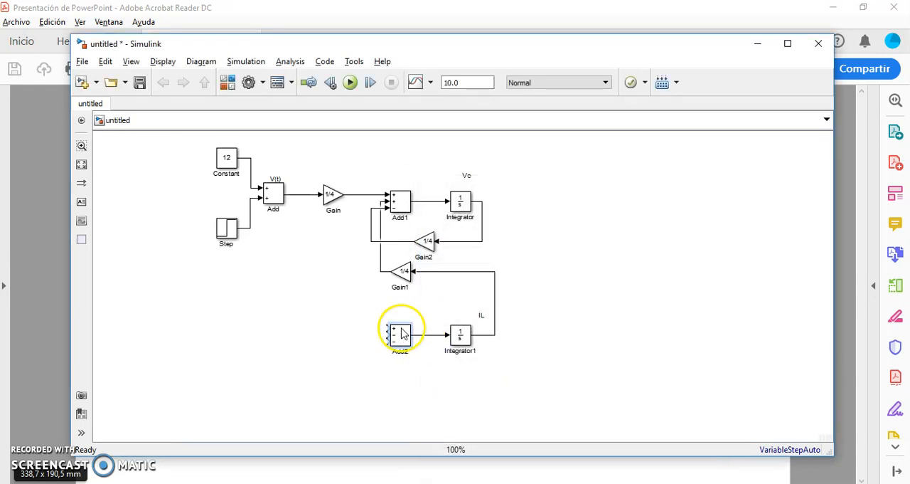
Step: Check Equation 2 in the PDF and branch the V(t) gain's output to the plus input of the lower Add block
key(alt+Tab)
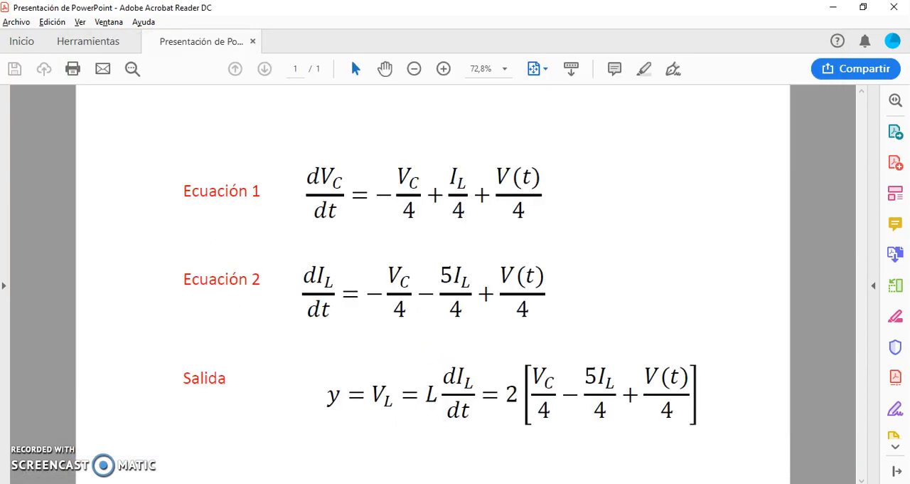
key(alt+Tab)
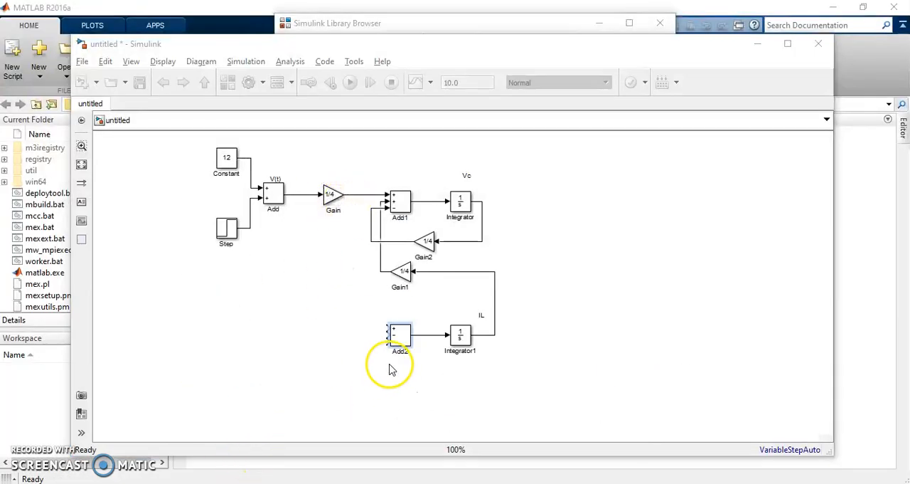
click(386, 325)
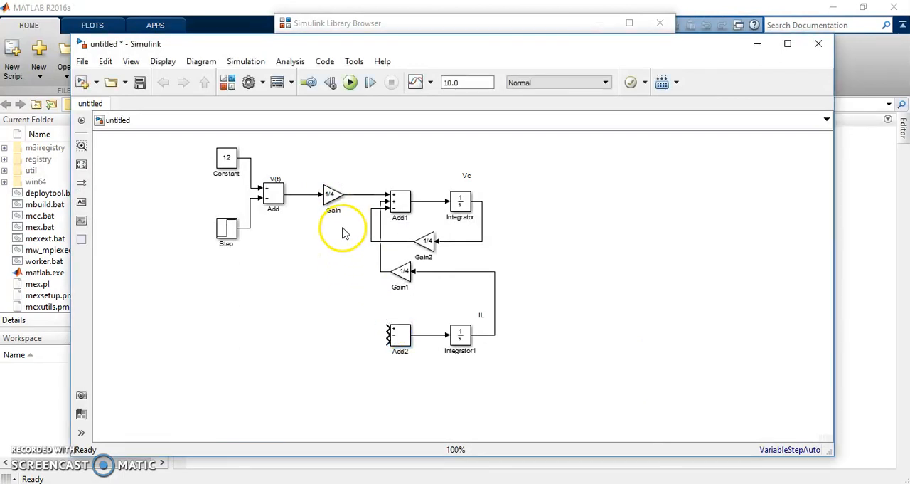
drag(385, 328, 355, 192)
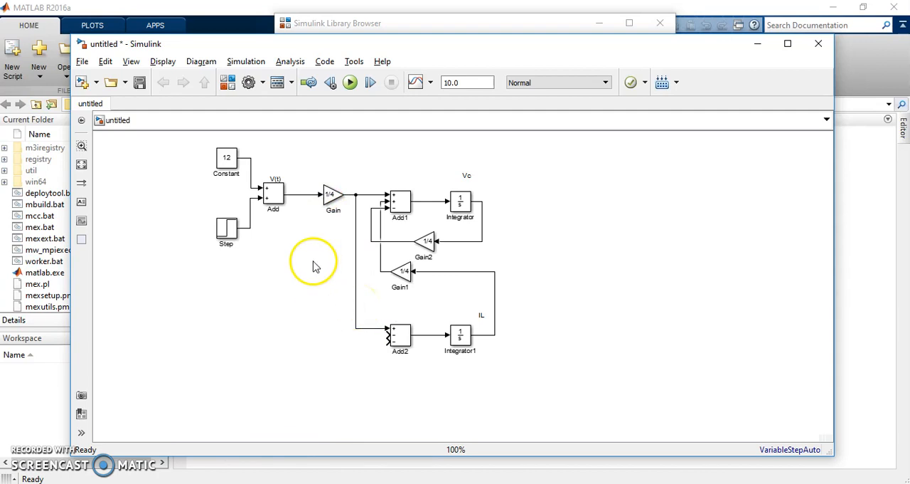
click(271, 197)
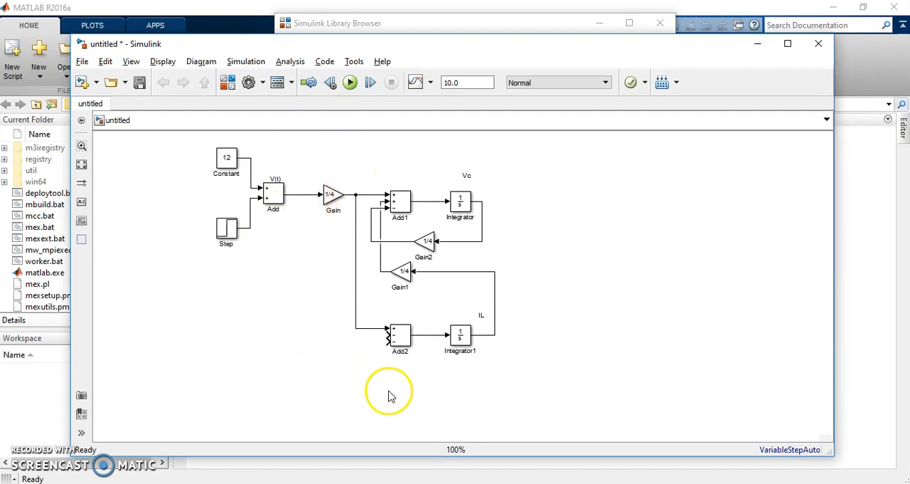
Step: Check Equation 2's Vc term, duplicate a flipped 1/4 Gain block, and wire it from the Vc output to the lower Add block's first minus input
key(alt+Tab)
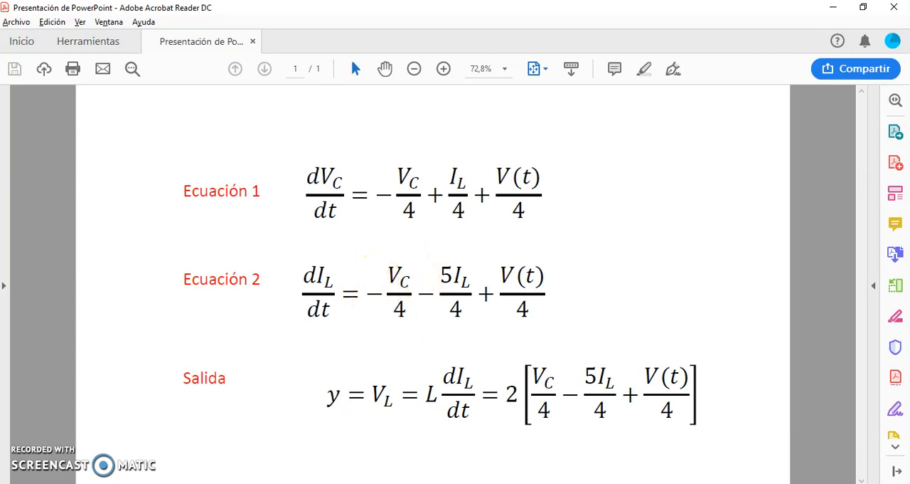
mouse_move(193, 481)
click(201, 455)
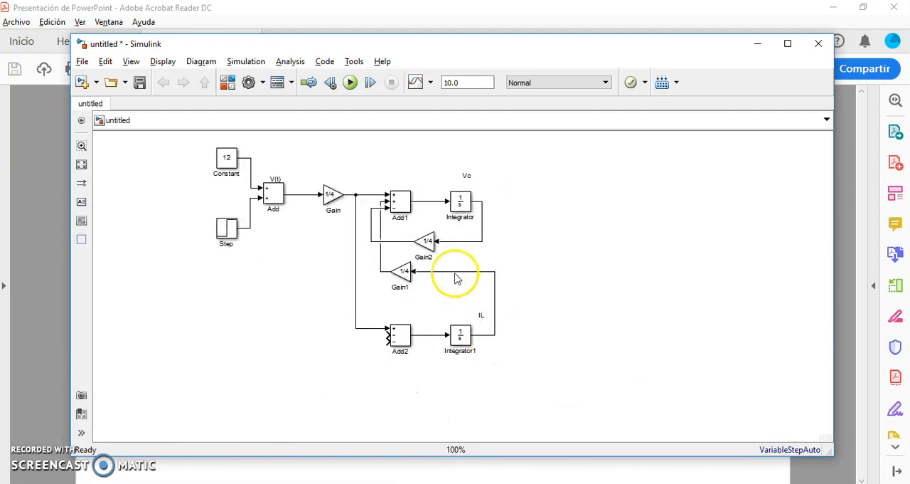
click(425, 245)
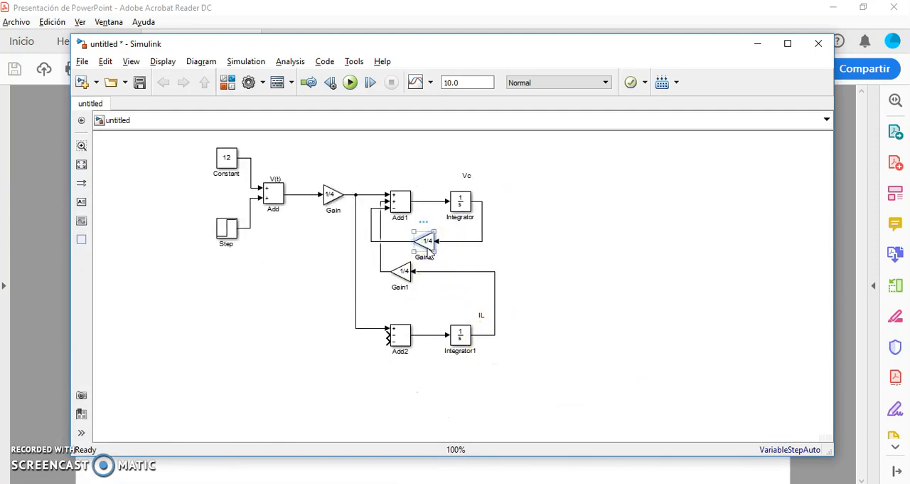
click(340, 382)
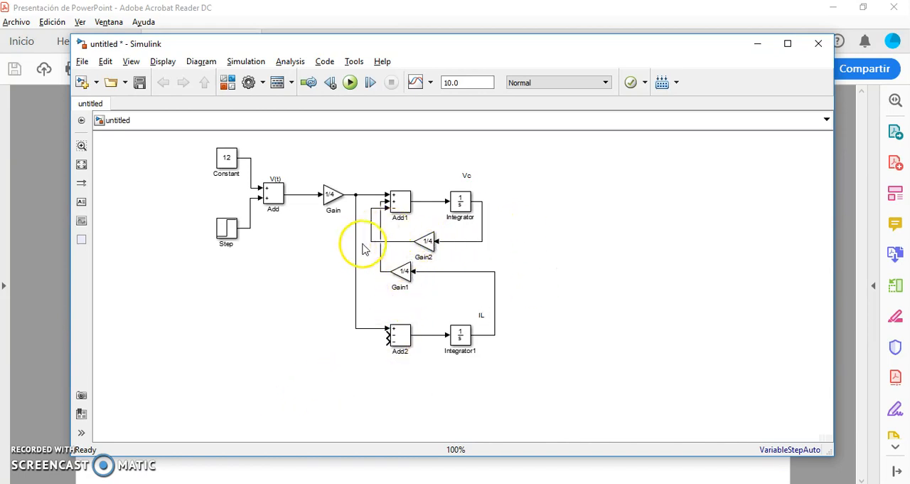
click(427, 242)
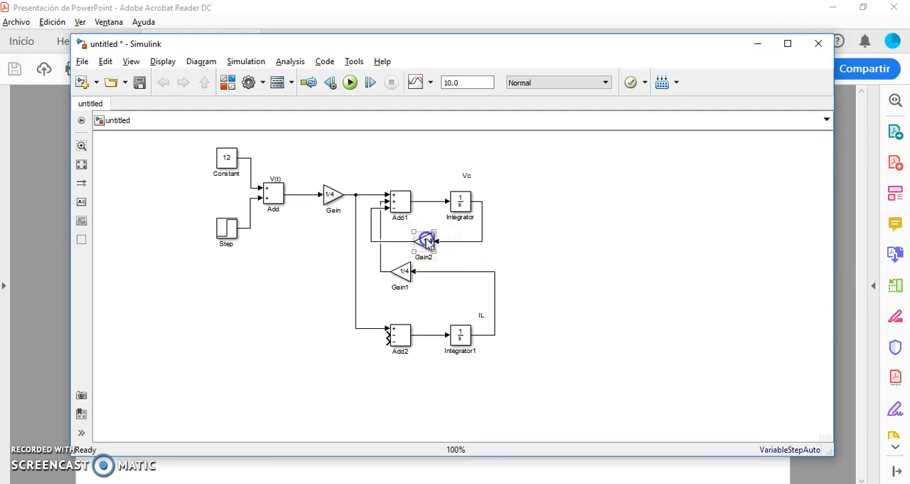
drag(429, 243, 430, 304)
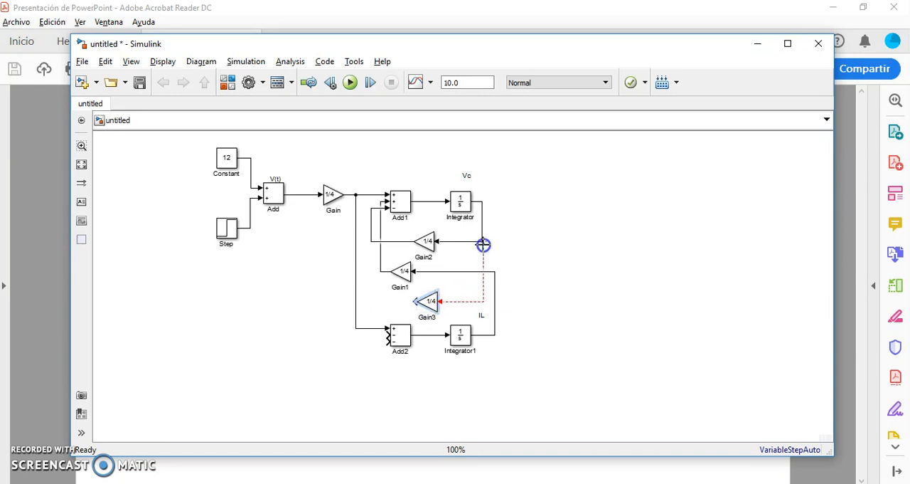
mouse_move(414, 302)
mouse_down()
mouse_move(368, 338)
mouse_move(387, 335)
mouse_up()
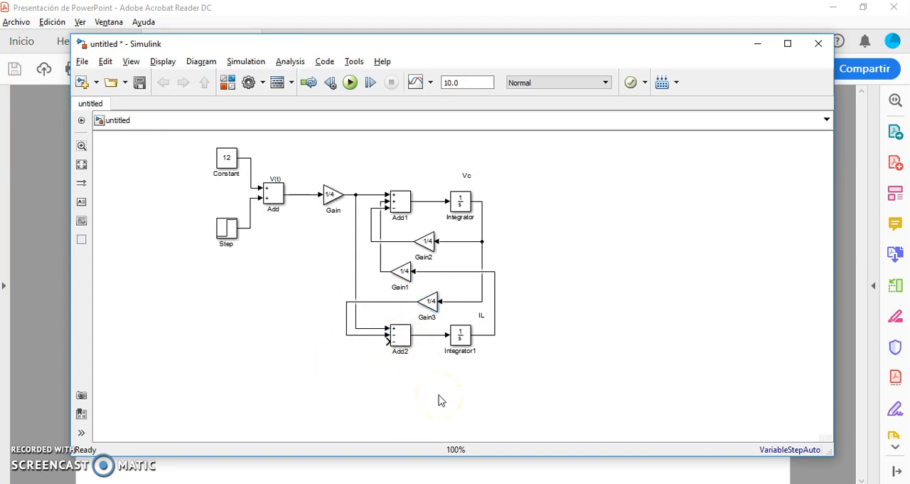
Step: Check the IL term of Equation 2 in the PDF and place another flipped Gain copy below the lower Add block and IL integrator
click(222, 483)
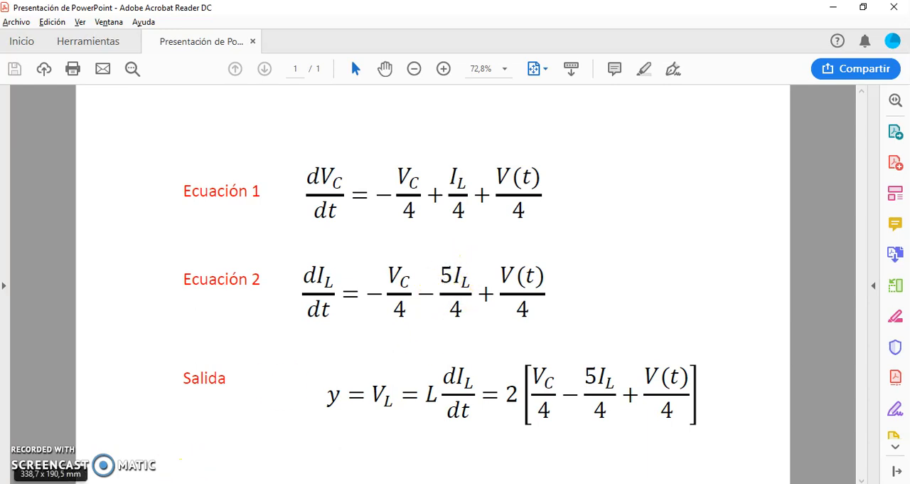
click(203, 466)
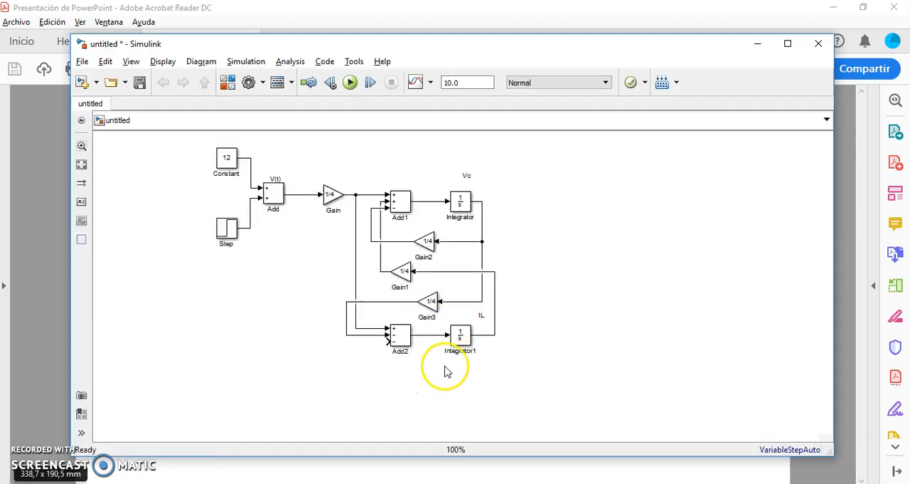
key(ctrl+v)
drag(466, 404, 430, 380)
Step: Set the new Gain block's gain to 5/4 and wire it from the IL output to the lower Add block's last minus input
double_click(429, 380)
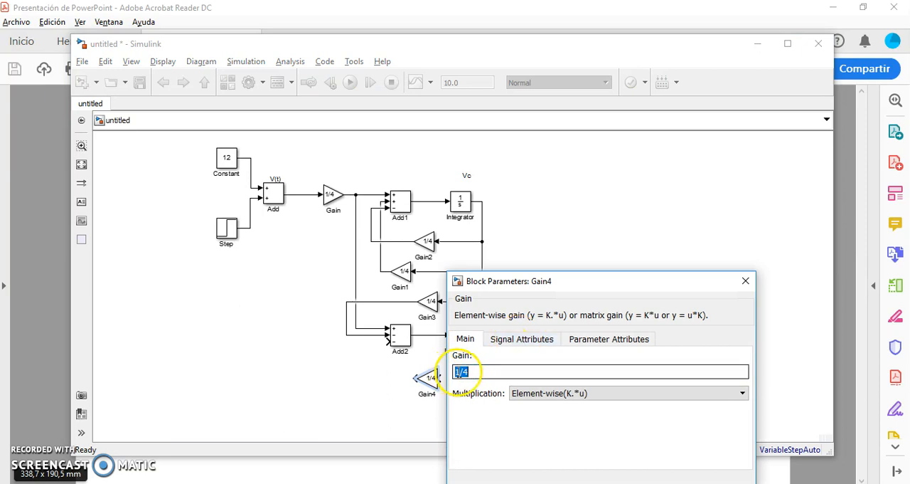
key(BackSpace)
text(5)
key(Return)
drag(441, 380, 511, 365)
click(427, 377)
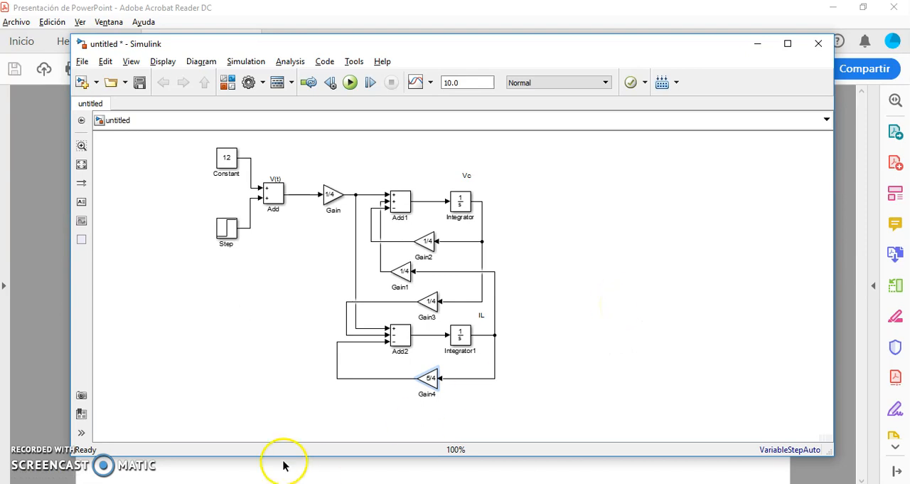
Step: Check the output equation in the PDF, duplicate the V(t) Gain block to the right of the integrators, and set its gain to 2
click(245, 483)
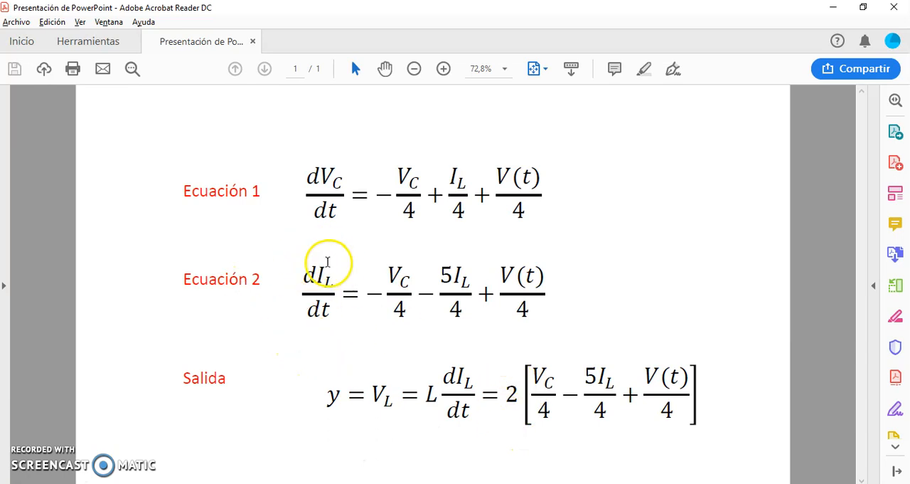
mouse_move(213, 483)
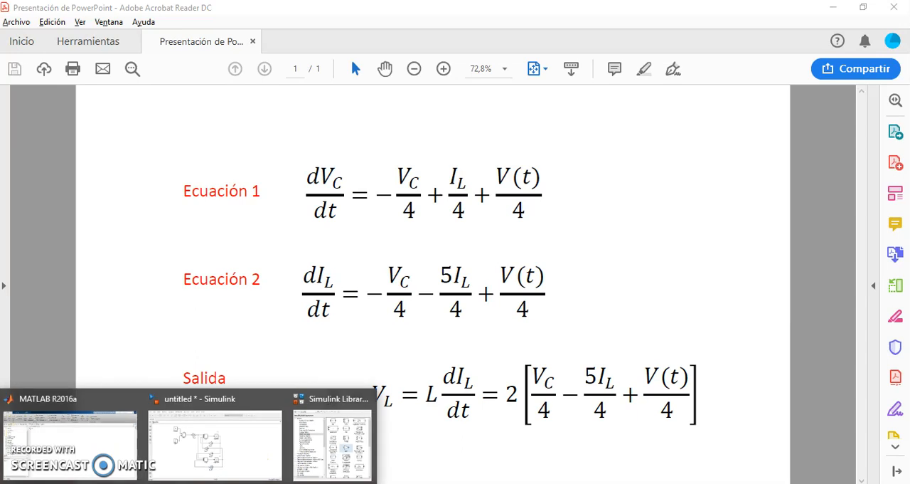
click(217, 462)
click(436, 380)
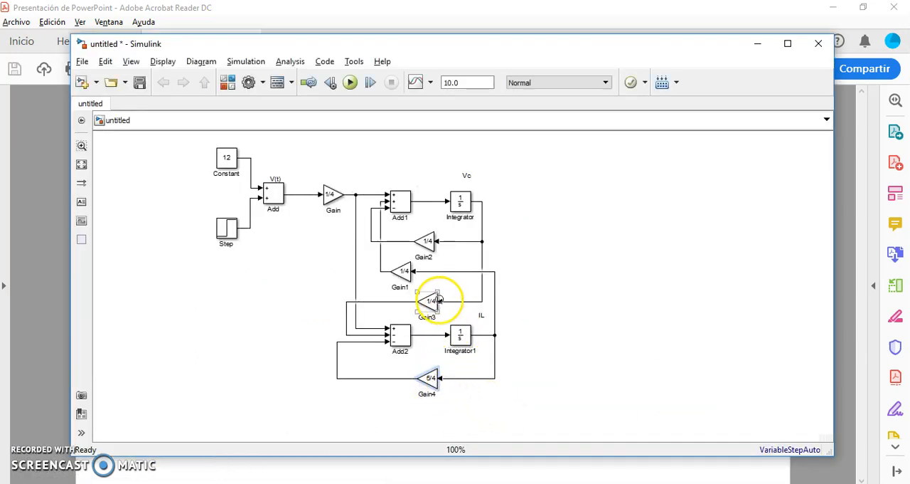
click(332, 197)
drag(333, 201, 535, 274)
double_click(535, 273)
text(2)
key(Return)
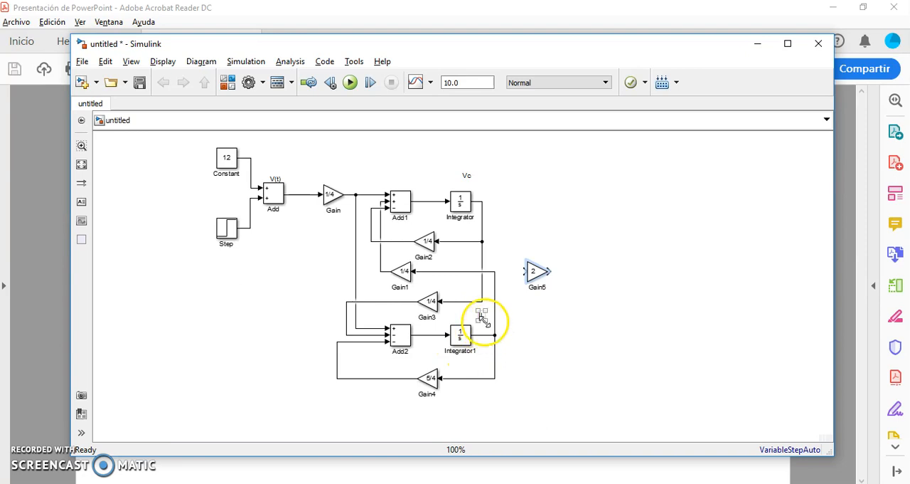
Step: Wire the gain of 2 from the lower Add block's output and move it to the lower right of the IL integrator
drag(523, 271, 434, 334)
click(538, 276)
click(537, 292)
drag(538, 276, 540, 365)
Step: Add a text annotation "y" above the output of the gain of 2
click(81, 202)
click(546, 342)
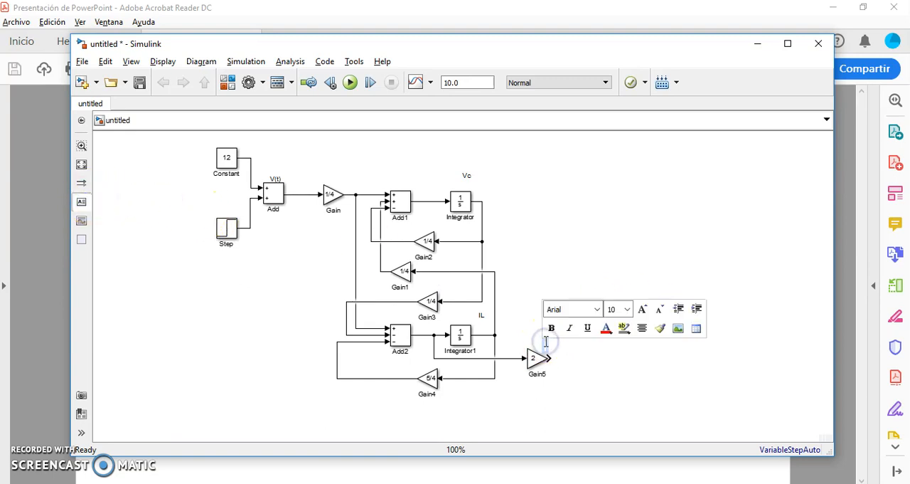
text(y)
click(727, 366)
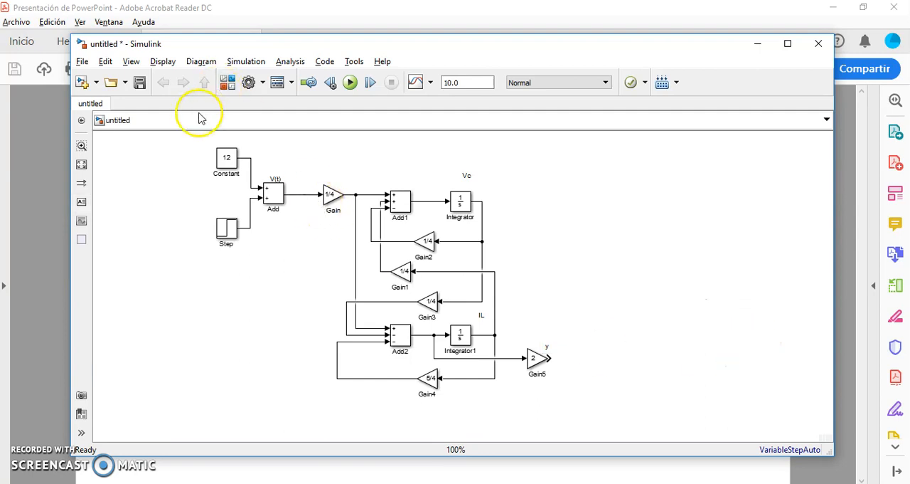
Step: Add a Scope block from the Sinks library to the right of the gain of 2
click(229, 85)
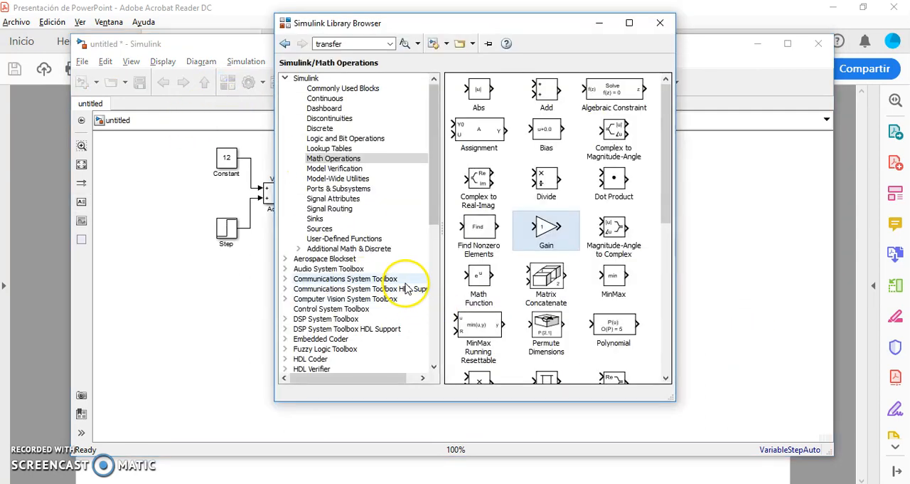
click(323, 222)
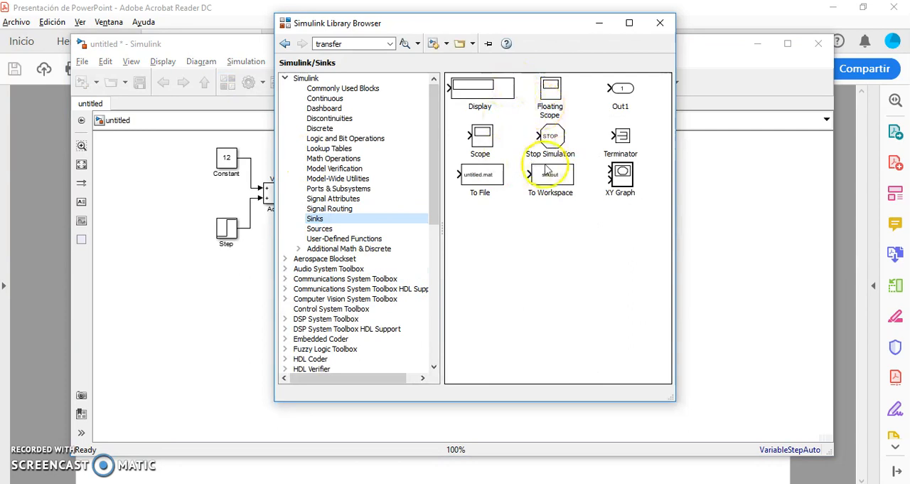
drag(487, 139, 586, 360)
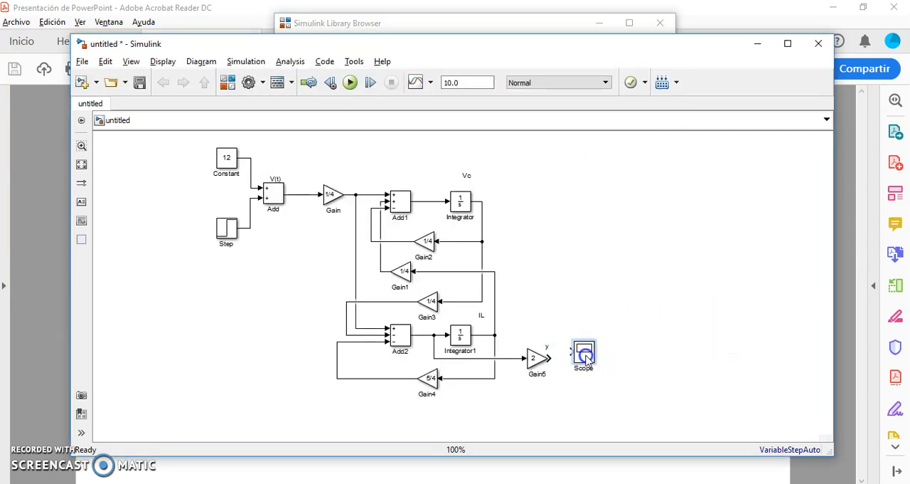
click(587, 237)
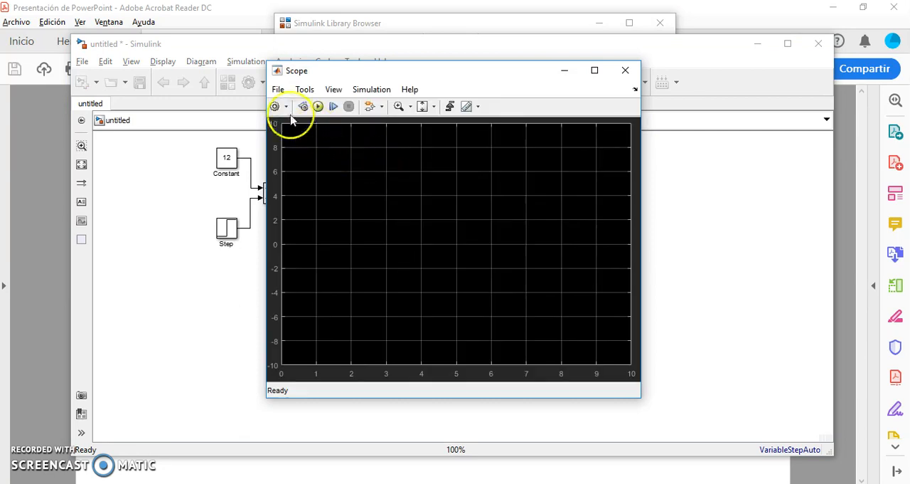
Step: Set the Scope's number of input ports to 2 and close its window
click(283, 91)
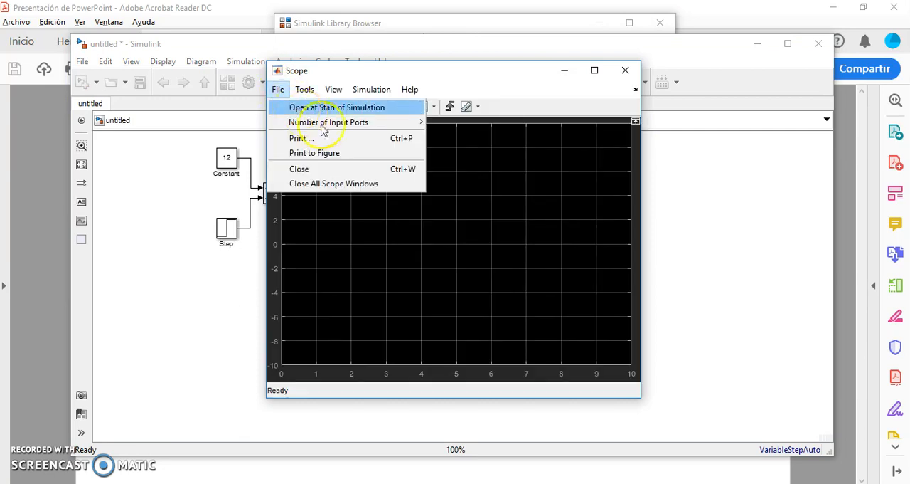
mouse_move(394, 127)
click(454, 137)
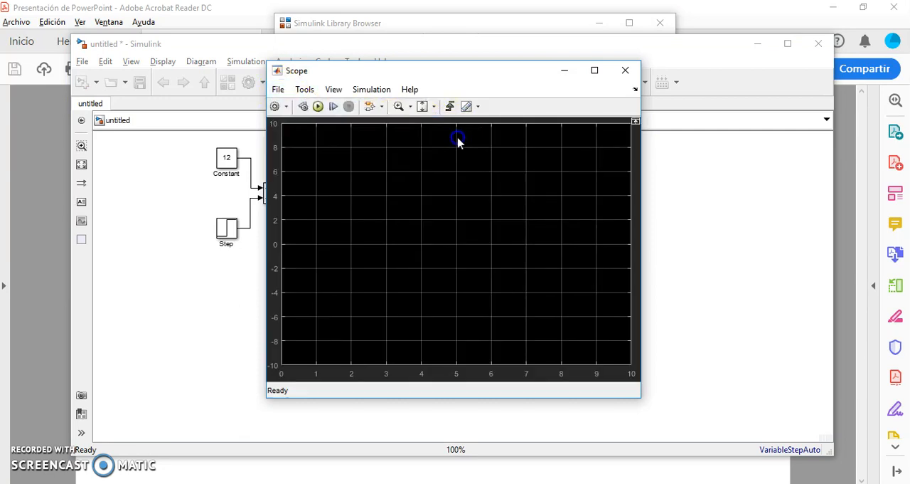
click(626, 71)
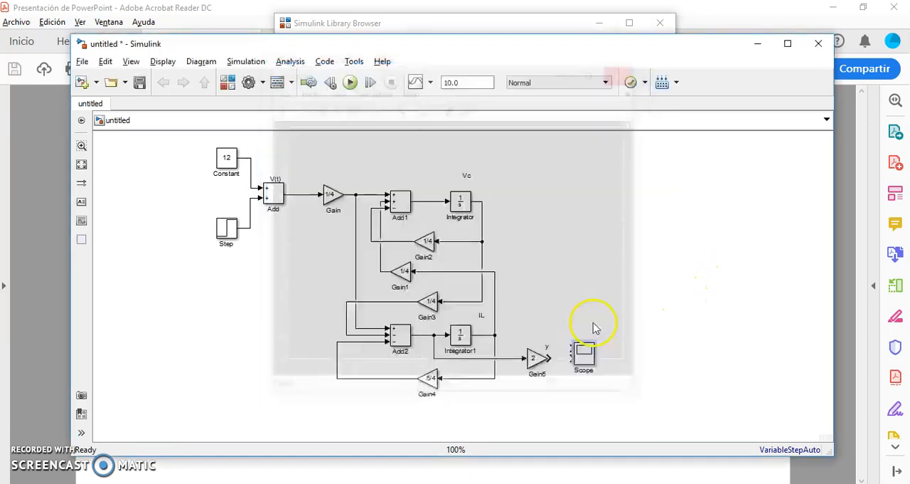
Step: Wire the gain of 2 to the Scope's lower input and branch the V(t) signal to its upper input
drag(569, 362, 301, 195)
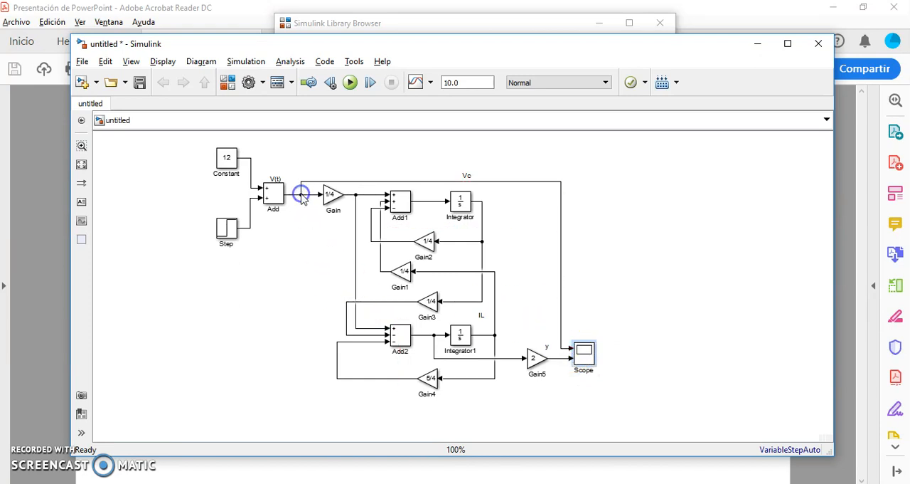
click(631, 311)
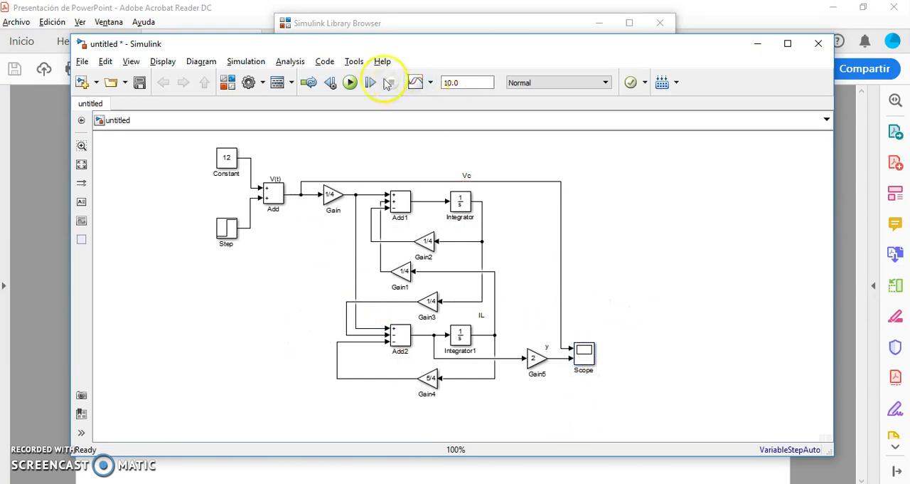
Step: Run the simulation and display the V(t) and y signals in the Scope
click(350, 83)
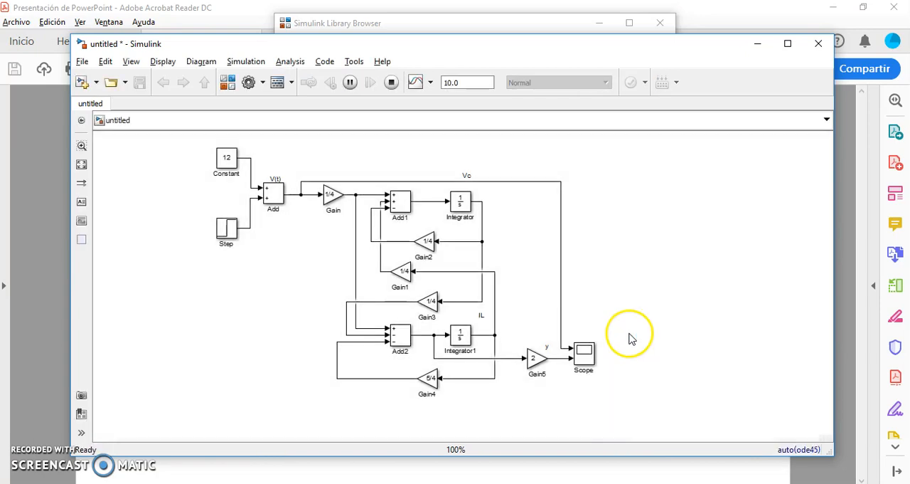
double_click(583, 352)
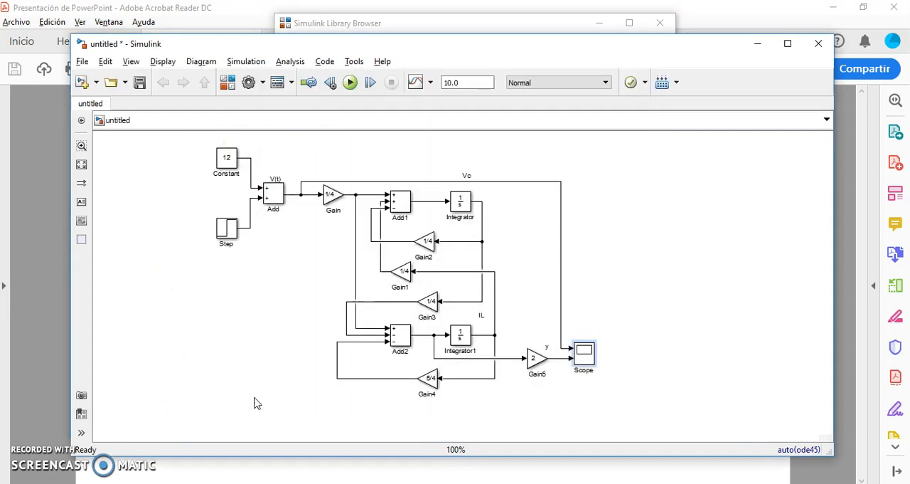
click(178, 399)
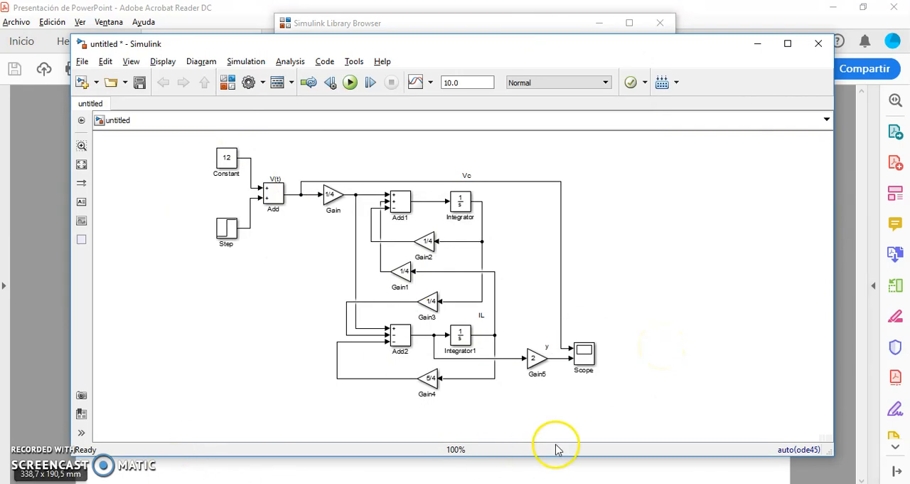
Step: Reopen the Scope to examine how output y responds to the V(t) step, and close it
click(589, 359)
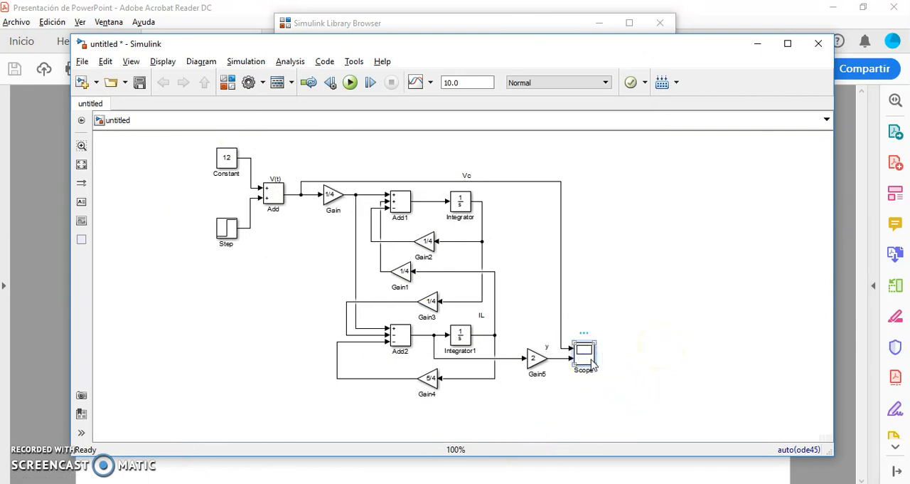
double_click(591, 361)
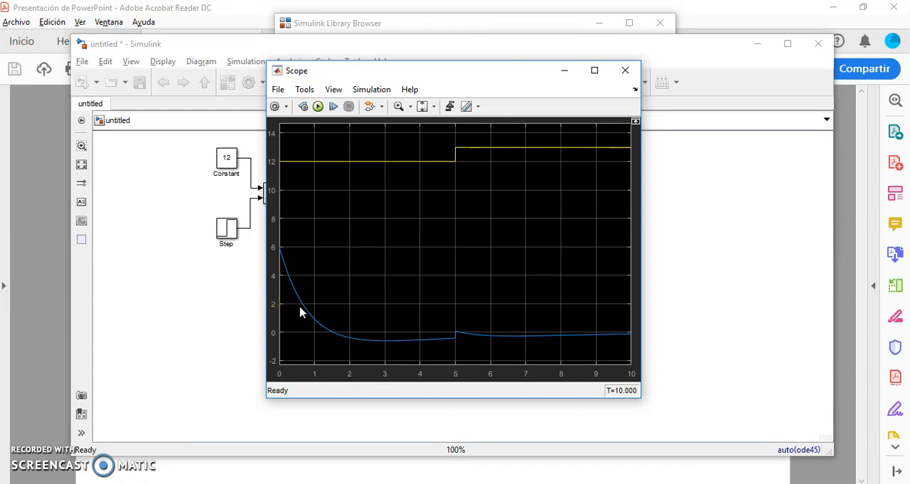
click(388, 353)
click(626, 70)
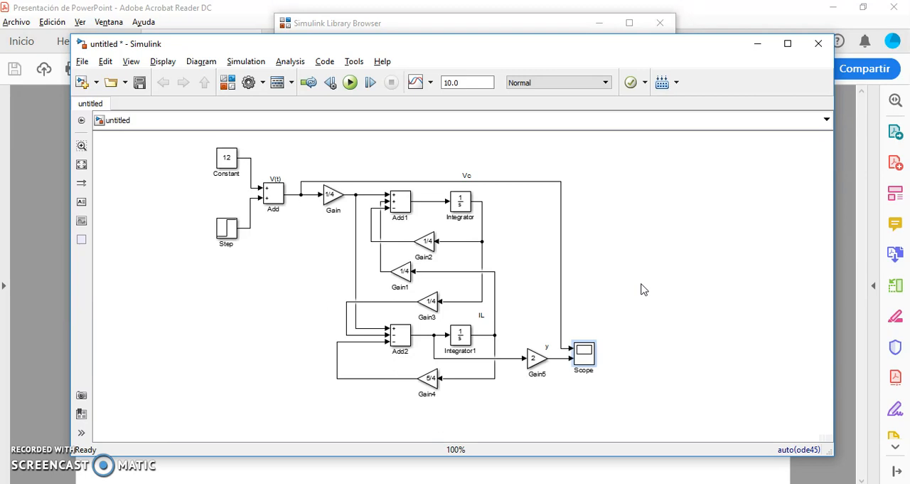
click(655, 362)
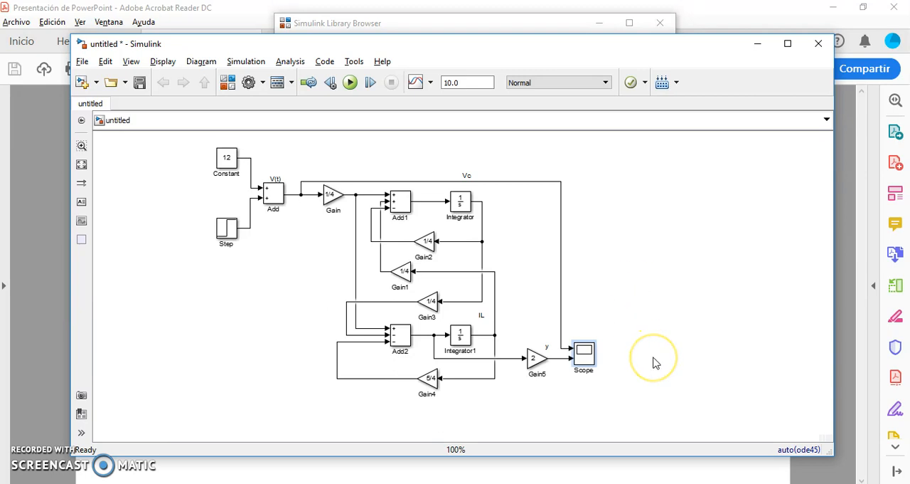